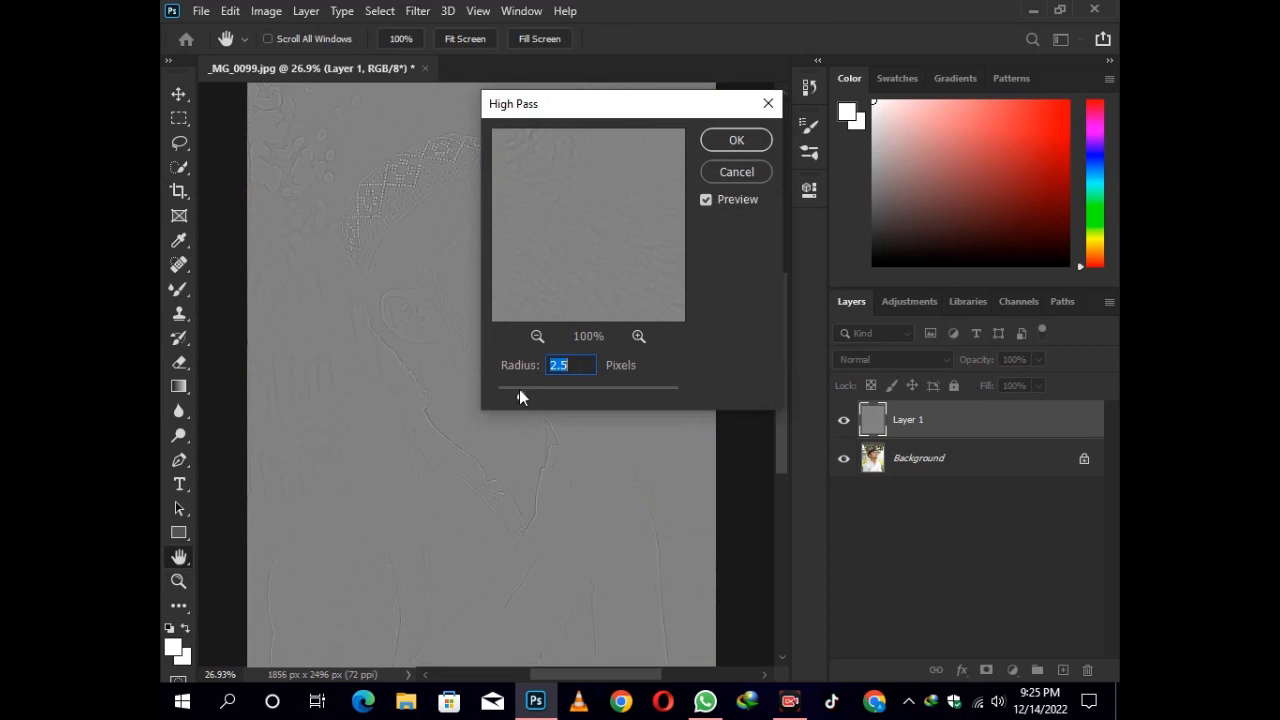
Apply the High Pass filter with a 2.5-pixel radius to Layer 1 and set its blend mode to Linear Light
{"action": "left_click", "coordinate": [736, 140]}
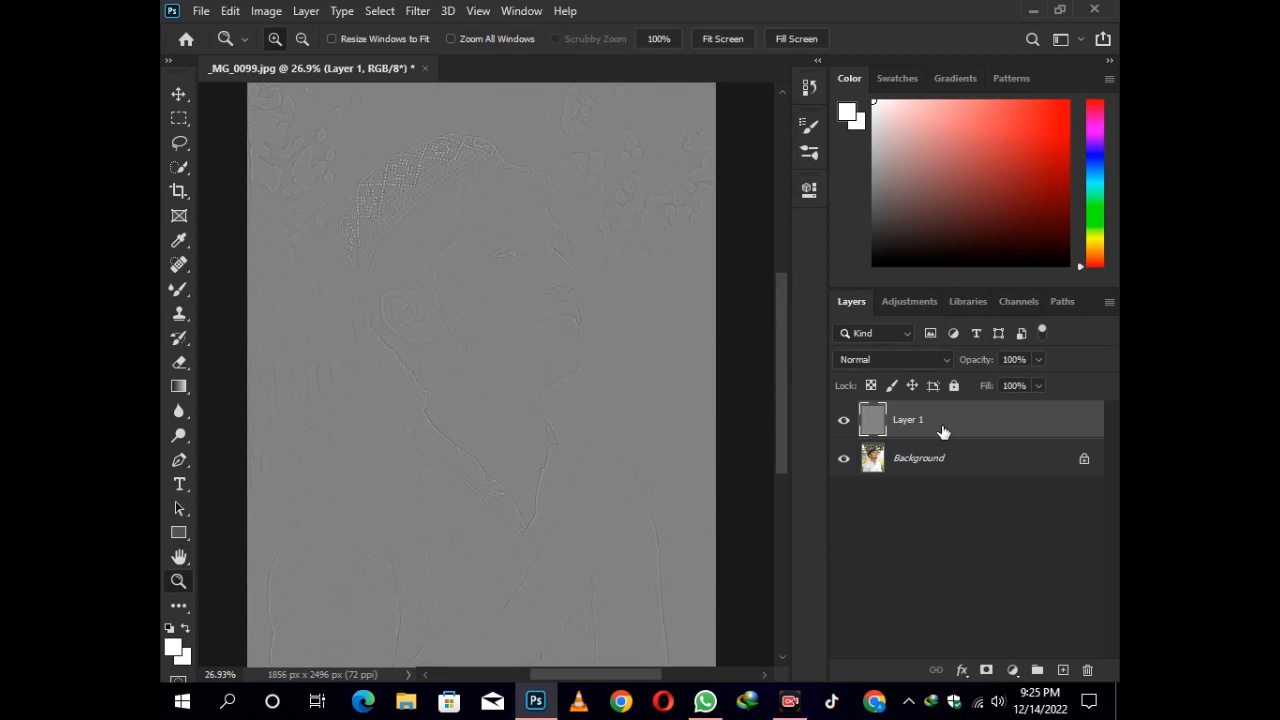
{"action": "left_click", "coordinate": [905, 360]}
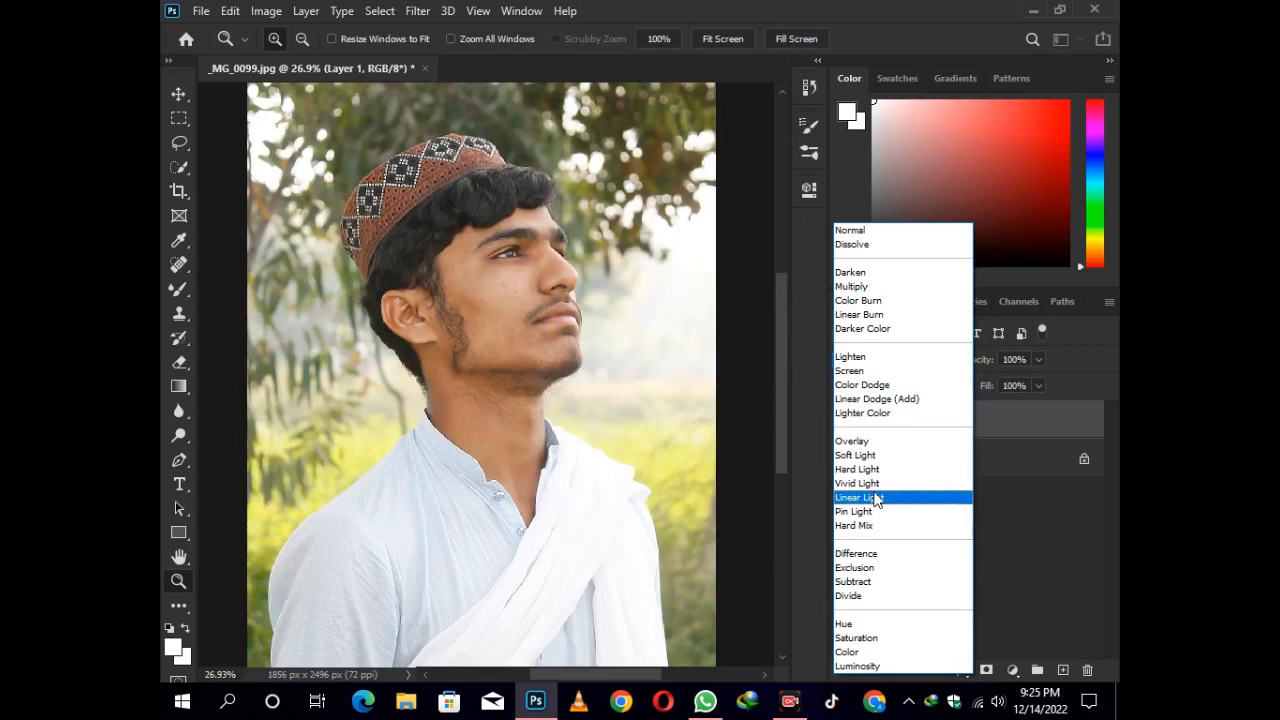
{"action": "left_click", "coordinate": [885, 502]}
{"action": "left_click", "coordinate": [549, 351], "text": "alt"}
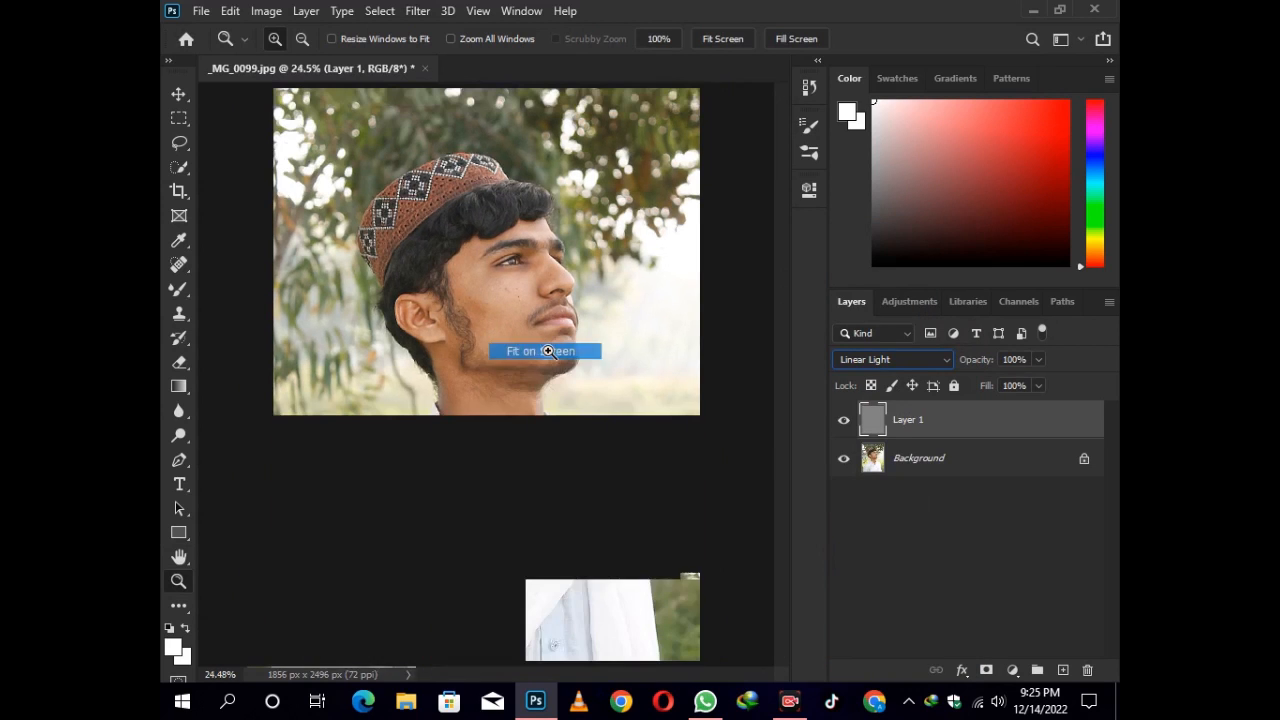
Merge the sharpening layer into the Background and duplicate the result onto a new layer
{"action": "right_click", "coordinate": [965, 421]}
{"action": "left_click", "coordinate": [755, 551]}
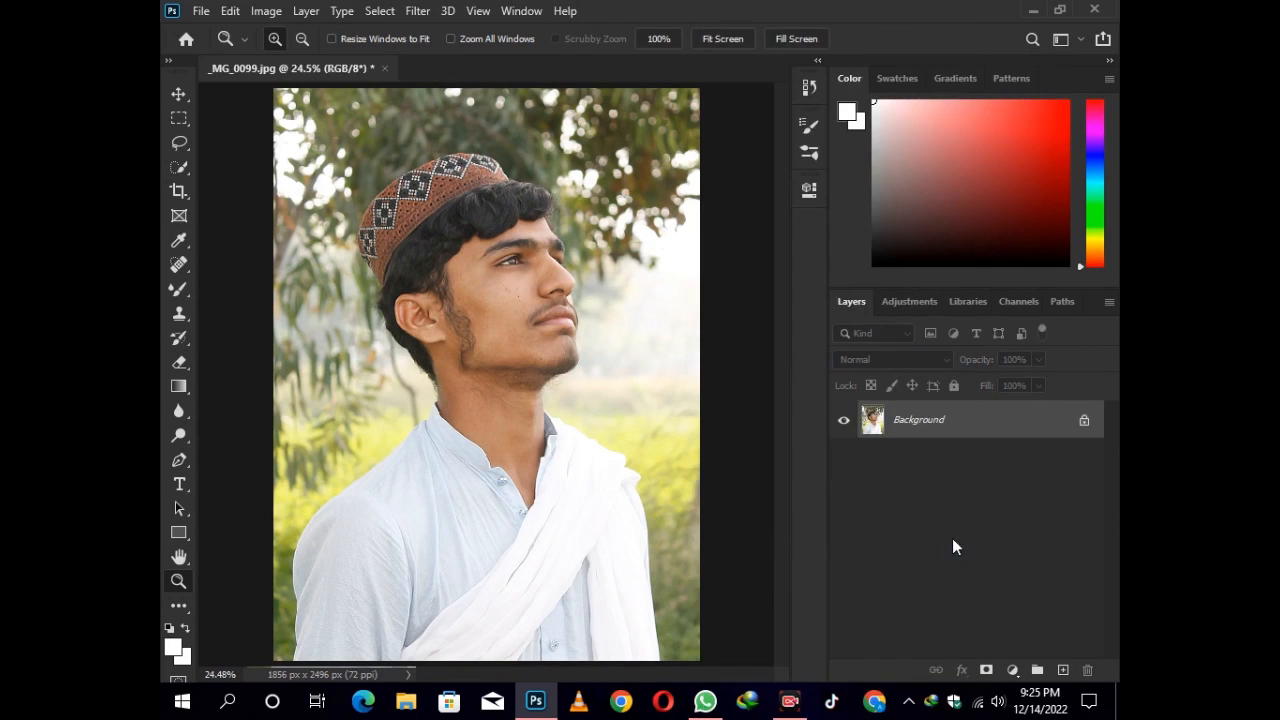
{"action": "key", "text": "ctrl+j"}
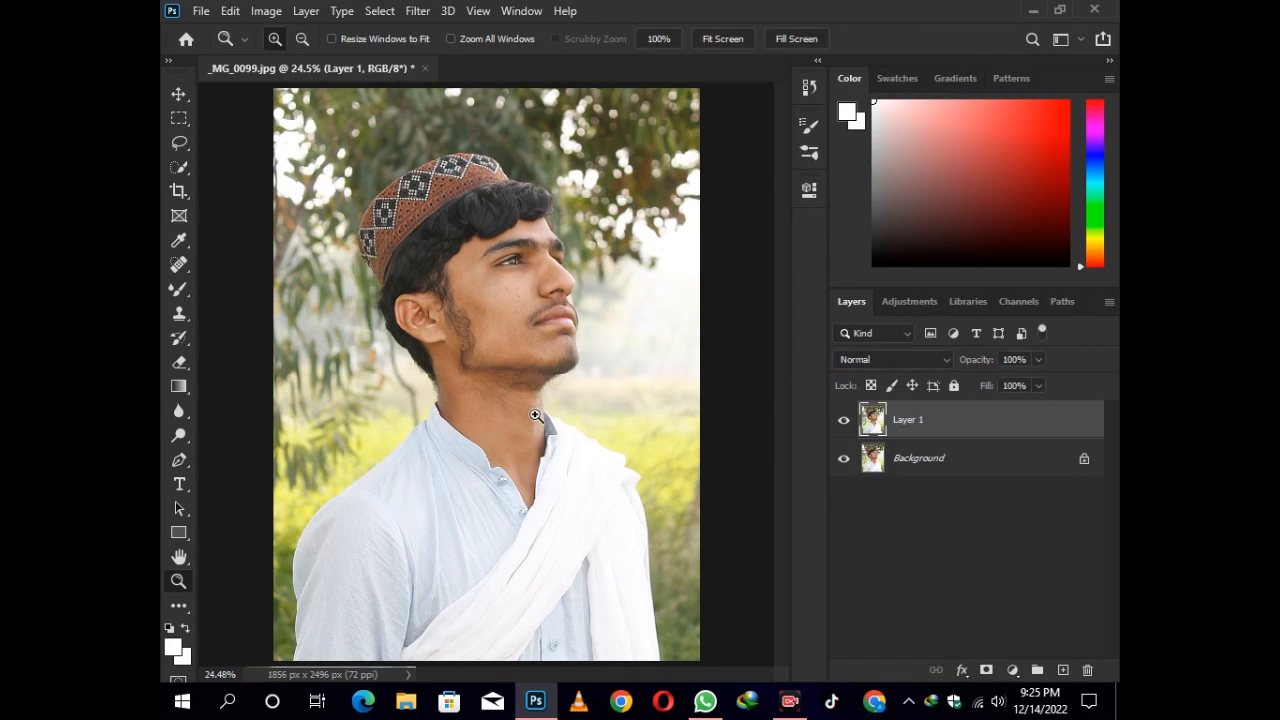
Smooth the skin of the temple beside the eye on Layer 1 using the Mixer Brush at a reduced size
{"action": "left_click_drag", "start_coordinate": [466, 243], "coordinate": [485, 335]}
{"action": "scroll", "coordinate": [495, 410], "scroll_direction": "down", "scroll_amount": 2}
{"action": "left_click_drag", "start_coordinate": [180, 291], "coordinate": [314, 340]}
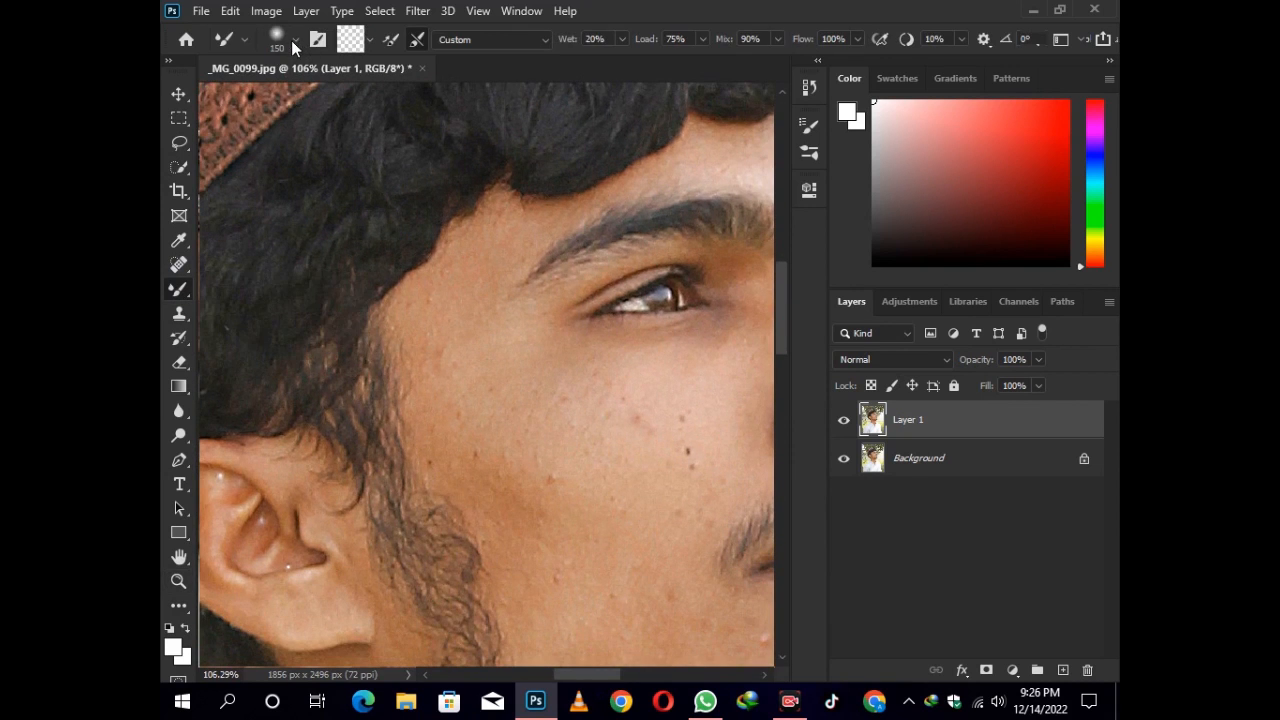
{"action": "left_click", "coordinate": [294, 42]}
{"action": "left_click", "coordinate": [199, 183]}
{"action": "left_click", "coordinate": [294, 42]}
{"action": "key", "text": "bracketleft"}
{"action": "key", "text": "bracketleft"}
{"action": "key", "text": "bracketleft"}
{"action": "key", "text": "bracketleft"}
{"action": "key", "text": "bracketleft"}
{"action": "key", "text": "bracketleft"}
{"action": "mouse_move", "coordinate": [399, 378]}
{"action": "left_mouse_down"}
{"action": "mouse_move", "coordinate": [411, 295]}
{"action": "mouse_move", "coordinate": [498, 425]}
{"action": "mouse_move", "coordinate": [499, 241]}
{"action": "mouse_move", "coordinate": [391, 290]}
{"action": "mouse_move", "coordinate": [461, 413]}
{"action": "mouse_move", "coordinate": [508, 418]}
{"action": "mouse_move", "coordinate": [456, 281]}
{"action": "left_mouse_up"}
{"action": "key", "text": "bracketleft"}
{"action": "mouse_move", "coordinate": [447, 329]}
{"action": "left_mouse_down"}
{"action": "mouse_move", "coordinate": [416, 361]}
{"action": "mouse_move", "coordinate": [384, 324]}
{"action": "mouse_move", "coordinate": [493, 376]}
{"action": "left_mouse_up"}
Smooth the cheek beside the sideburn with the Mixer Brush, adjusting the brush size to 90
{"action": "right_click", "coordinate": [505, 231]}
{"action": "left_click_drag", "start_coordinate": [647, 276], "coordinate": [657, 276]}
{"action": "left_click", "coordinate": [471, 263]}
{"action": "right_click", "coordinate": [536, 364]}
{"action": "left_click", "coordinate": [523, 291]}
{"action": "key", "text": "bracketright"}
{"action": "key", "text": "bracketright"}
{"action": "key", "text": "bracketright"}
{"action": "key", "text": "bracketright"}
{"action": "key", "text": "bracketright"}
{"action": "key", "text": "bracketright"}
{"action": "key", "text": "bracketleft"}
{"action": "key", "text": "bracketleft"}
{"action": "key", "text": "bracketleft"}
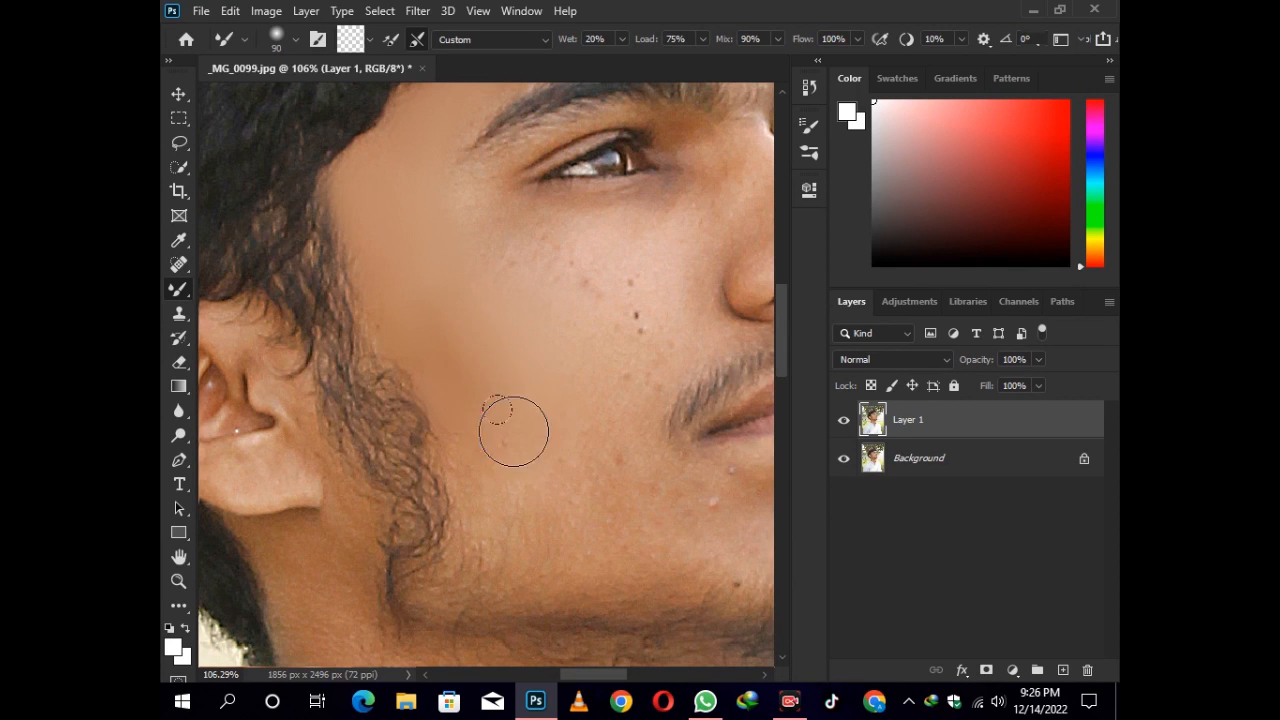
{"action": "mouse_move", "coordinate": [513, 431]}
{"action": "left_mouse_down"}
{"action": "mouse_move", "coordinate": [427, 375]}
{"action": "mouse_move", "coordinate": [513, 397]}
{"action": "mouse_move", "coordinate": [467, 365]}
{"action": "mouse_move", "coordinate": [515, 507]}
{"action": "mouse_move", "coordinate": [549, 353]}
{"action": "mouse_move", "coordinate": [524, 259]}
{"action": "mouse_move", "coordinate": [627, 349]}
{"action": "mouse_move", "coordinate": [524, 305]}
{"action": "mouse_move", "coordinate": [580, 309]}
{"action": "left_mouse_up"}
Blend away the blemishes on the cheek below the eye with the Mixer Brush at size 70
{"action": "left_click_drag", "start_coordinate": [602, 260], "coordinate": [444, 400]}
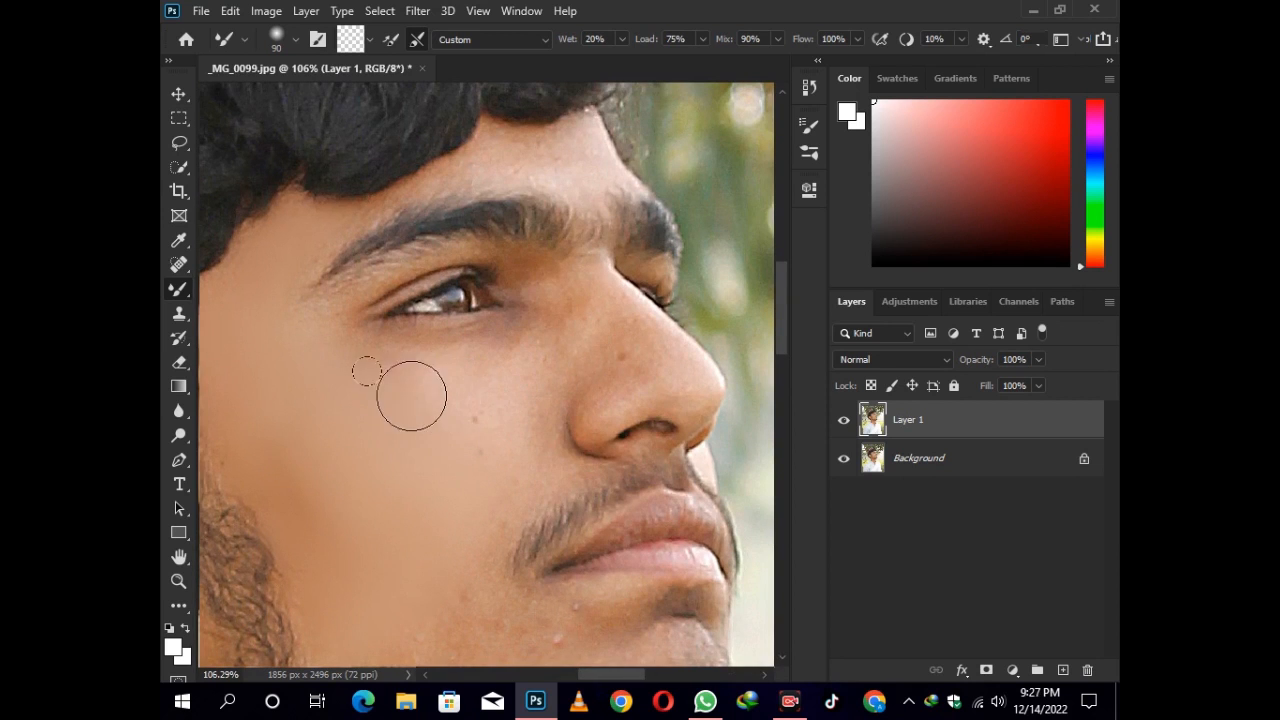
{"action": "key", "text": "bracketleft"}
{"action": "key", "text": "bracketleft"}
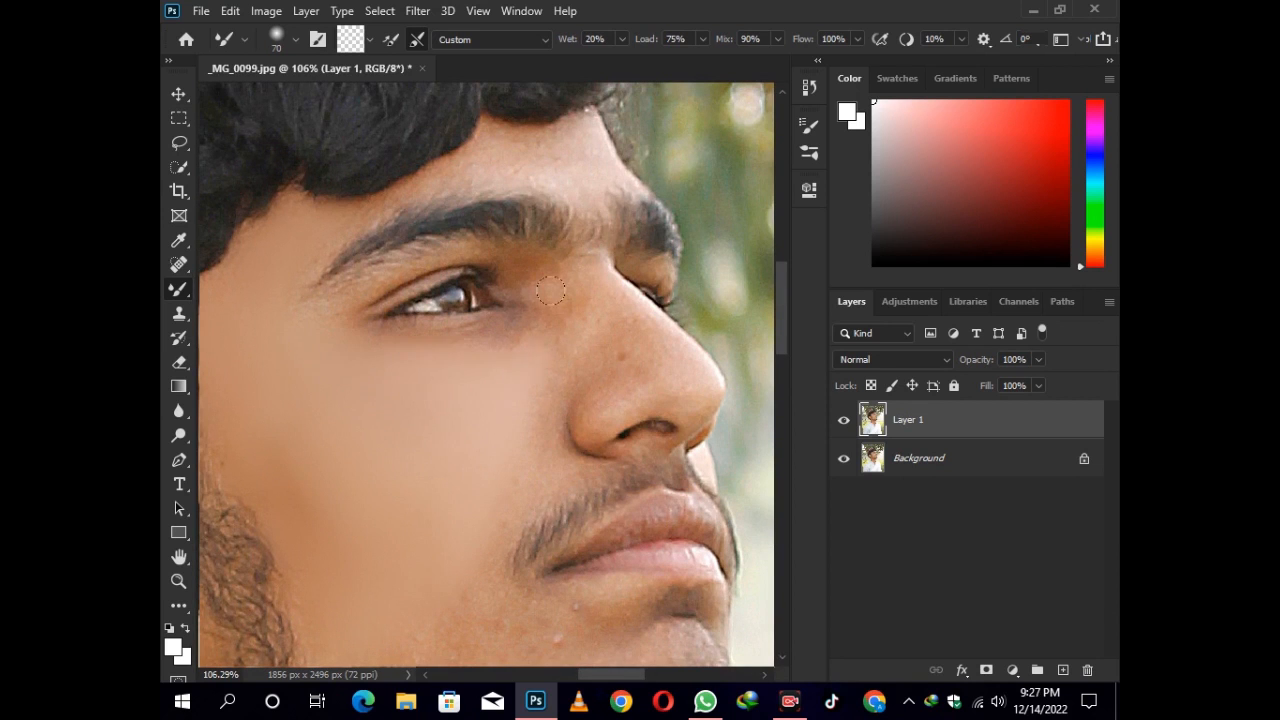
Smooth the nose and the skin beside it with the Mixer Brush at size 50
{"action": "key", "text": "bracketleft"}
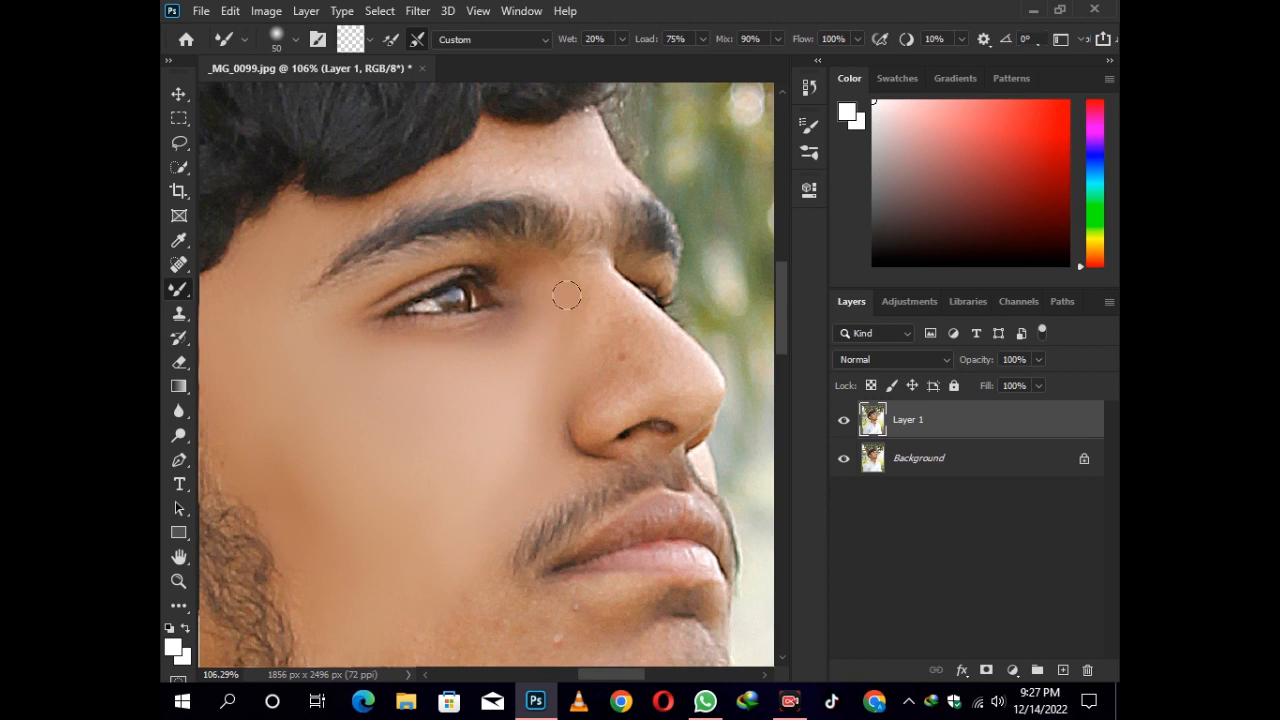
{"action": "key", "text": "bracketright"}
{"action": "key", "text": "bracketright"}
{"action": "key", "text": "bracketleft"}
{"action": "key", "text": "bracketleft"}
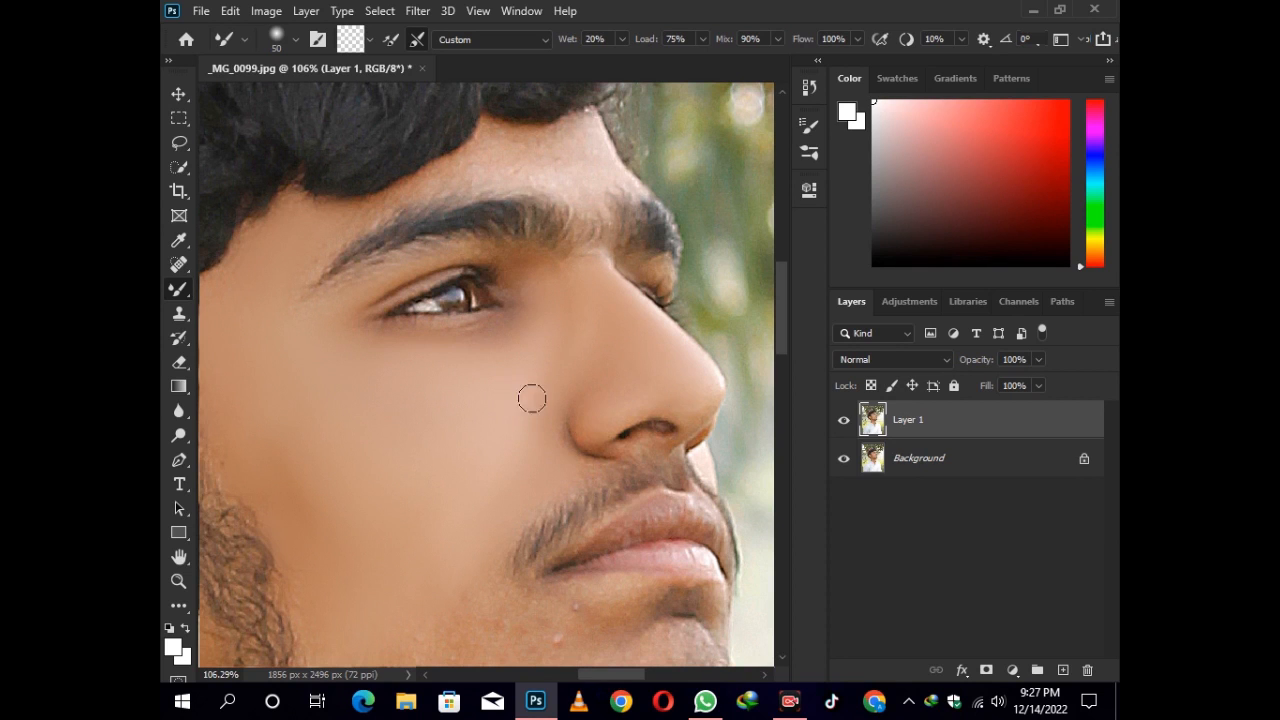
Smooth the lower cheek and the chin area below the lips with the Mixer Brush at size 60
{"action": "key", "text": "bracketleft"}
{"action": "left_click_drag", "start_coordinate": [438, 437], "coordinate": [480, 222]}
{"action": "key", "text": "bracketright"}
{"action": "key", "text": "bracketright"}
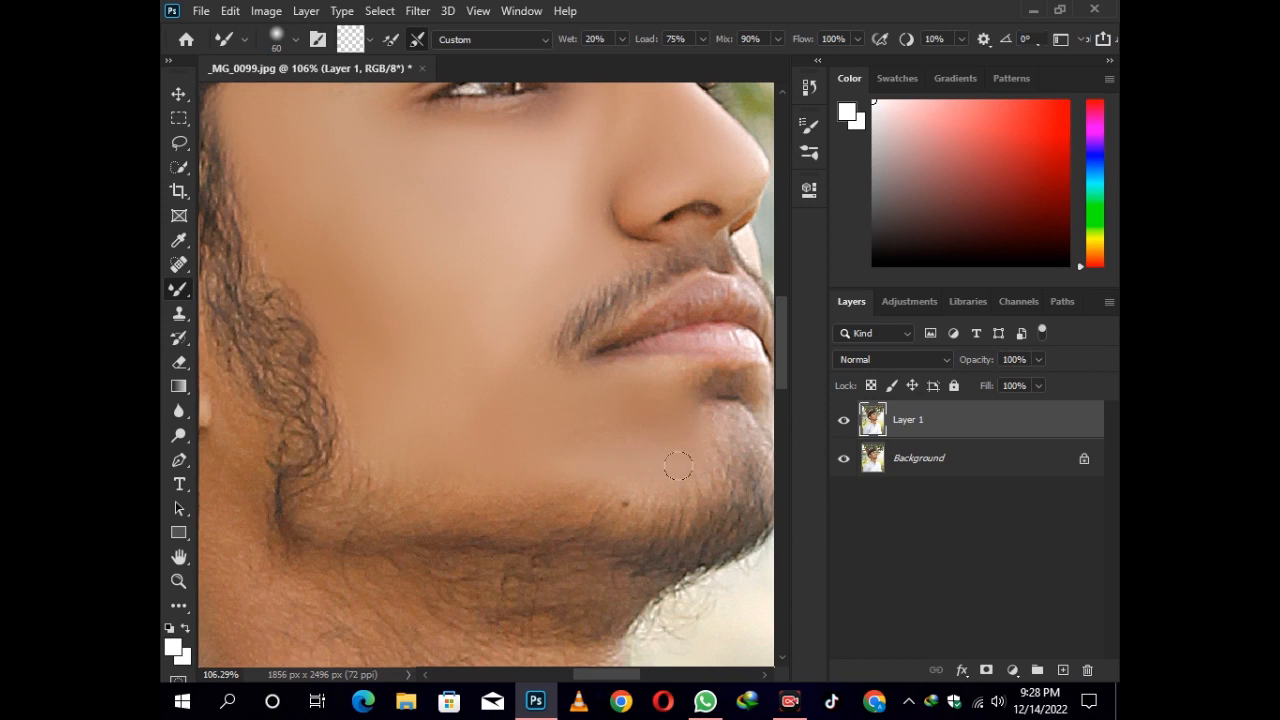
{"action": "left_click_drag", "start_coordinate": [706, 342], "coordinate": [583, 437]}
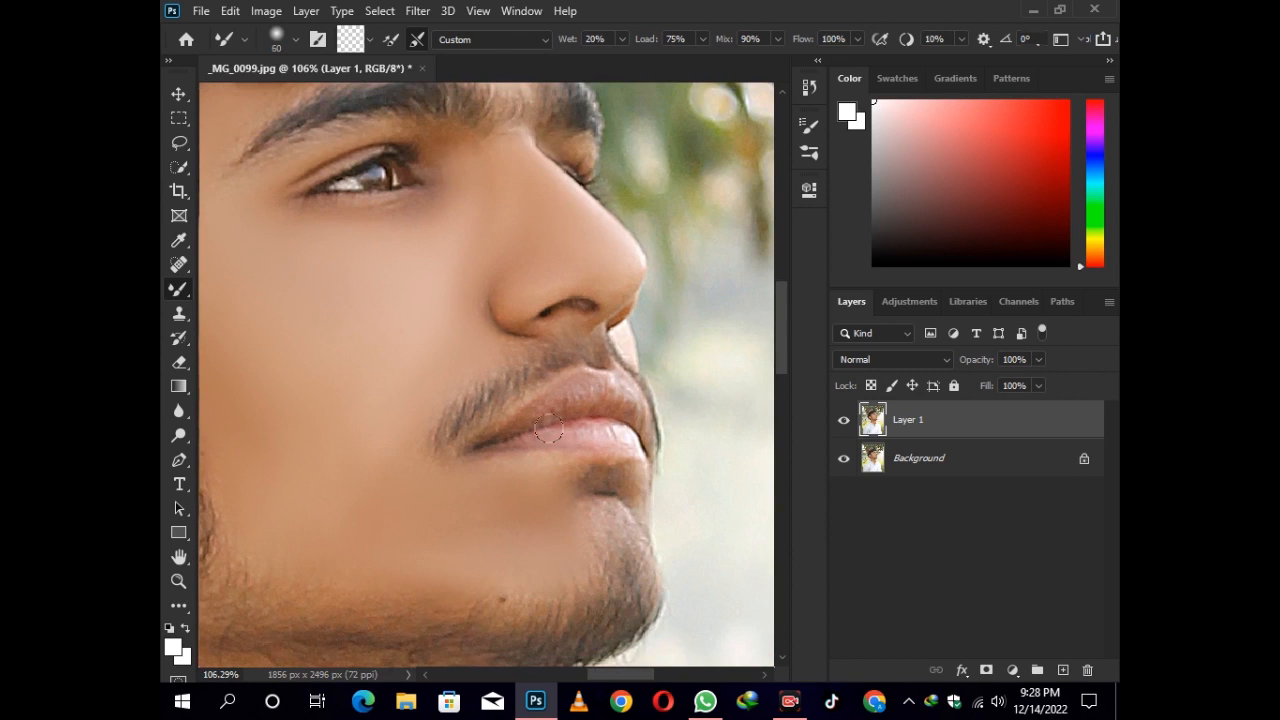
Smooth the ear and the skin just below the earlobe with the Mixer Brush at size 45
{"action": "scroll", "coordinate": [349, 426], "scroll_direction": "down", "scroll_amount": 6}
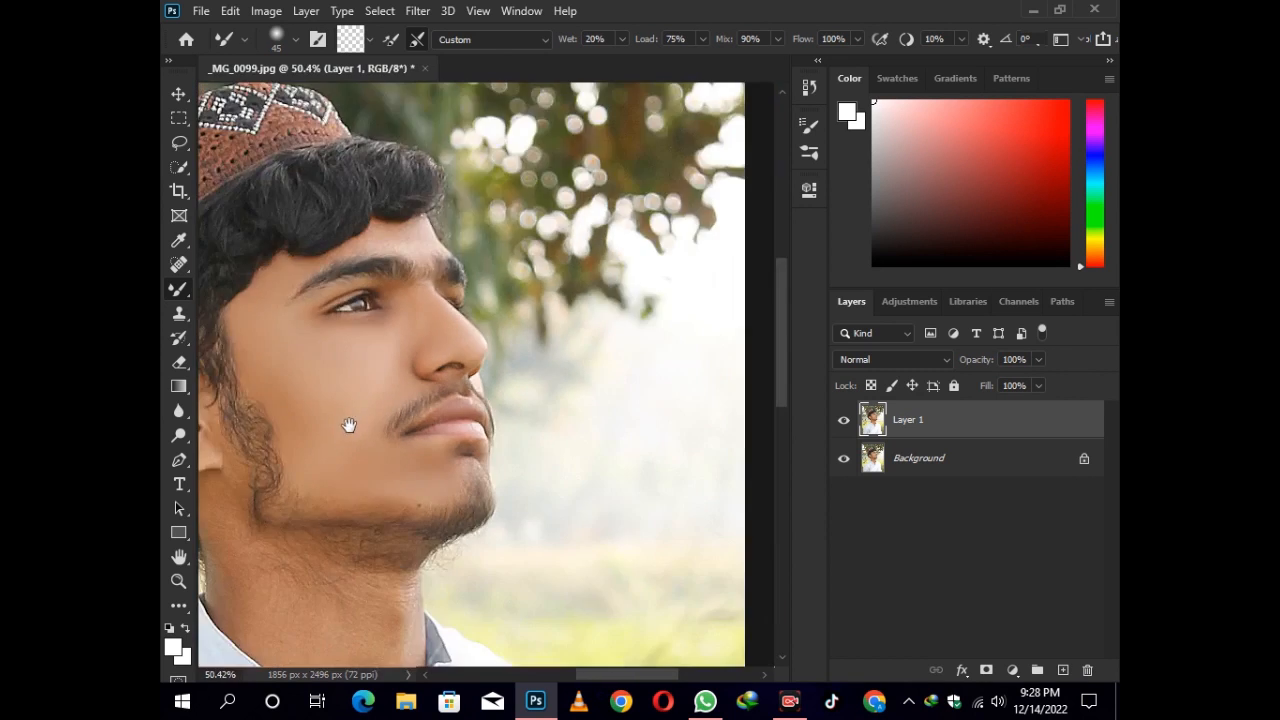
{"action": "left_click_drag", "start_coordinate": [349, 426], "coordinate": [622, 389]}
{"action": "scroll", "coordinate": [426, 371], "scroll_direction": "up", "scroll_amount": 8}
{"action": "left_click_drag", "start_coordinate": [422, 407], "coordinate": [420, 351]}
{"action": "left_click_drag", "start_coordinate": [390, 271], "coordinate": [307, 309]}
{"action": "mouse_move", "coordinate": [326, 371]}
{"action": "left_mouse_down"}
{"action": "mouse_move", "coordinate": [342, 296]}
{"action": "mouse_move", "coordinate": [300, 319]}
{"action": "mouse_move", "coordinate": [342, 363]}
{"action": "mouse_move", "coordinate": [316, 252]}
{"action": "mouse_move", "coordinate": [475, 302]}
{"action": "mouse_move", "coordinate": [514, 372]}
{"action": "mouse_move", "coordinate": [482, 477]}
{"action": "mouse_move", "coordinate": [403, 320]}
{"action": "left_mouse_up"}
{"action": "key", "text": "bracketleft"}
{"action": "key", "text": "space"}
{"action": "left_click_drag", "start_coordinate": [585, 454], "coordinate": [505, 314]}
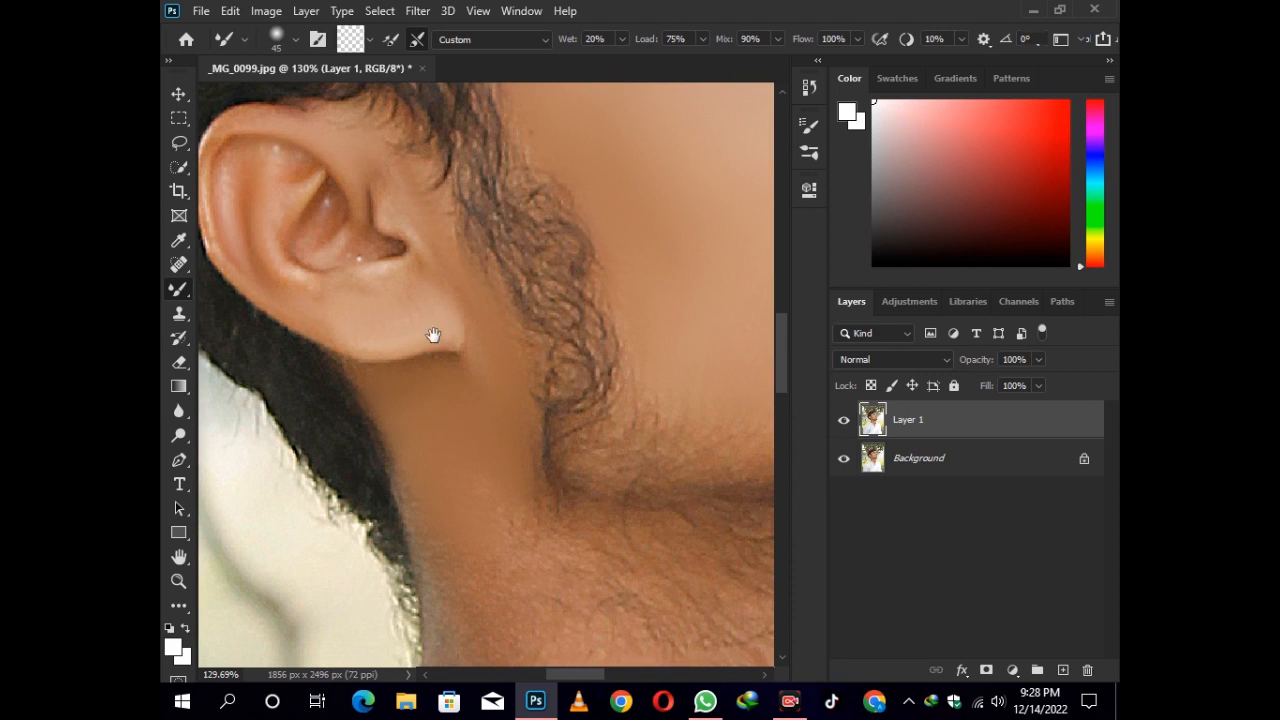
Smooth the neck from below the ear down to the shirt collar, varying the Mixer Brush size between 50 and 70
{"action": "scroll", "coordinate": [429, 337], "scroll_direction": "down", "scroll_amount": 3}
{"action": "right_click", "coordinate": [472, 352]}
{"action": "left_click_drag", "start_coordinate": [591, 426], "coordinate": [596, 426]}
{"action": "key", "text": "Return"}
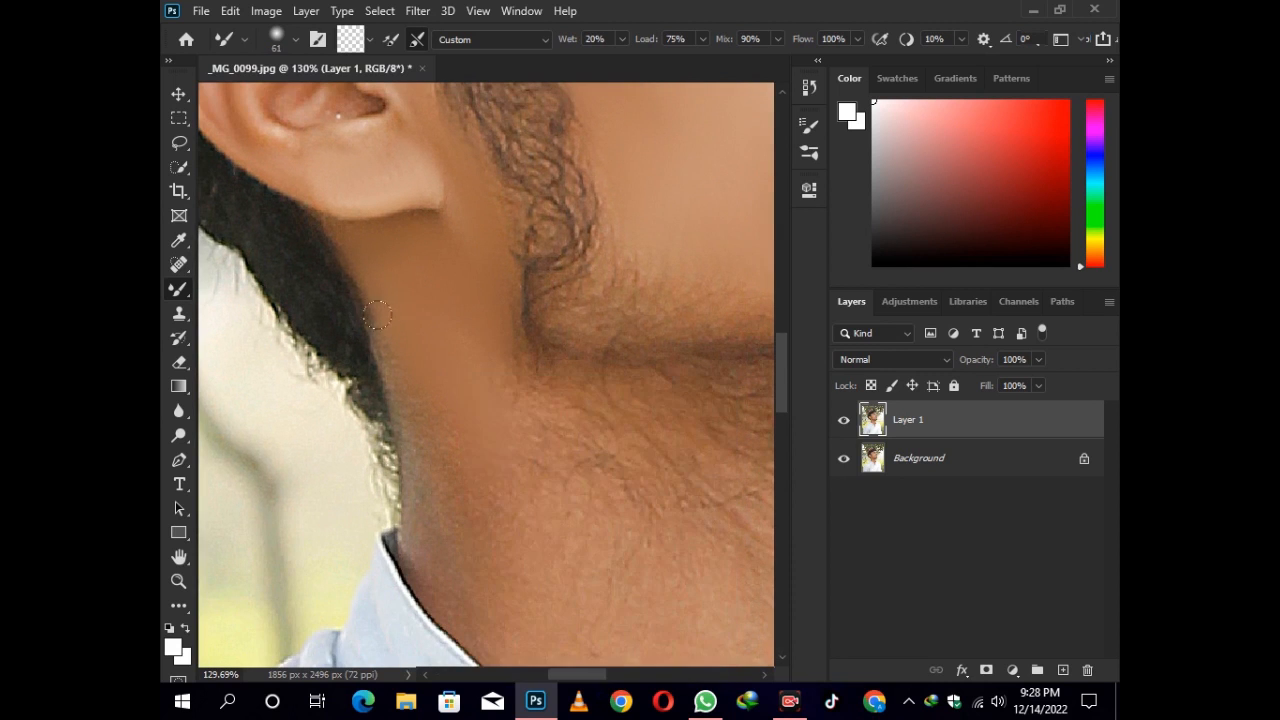
{"action": "key", "text": "bracketright"}
{"action": "mouse_move", "coordinate": [449, 462]}
{"action": "left_mouse_down"}
{"action": "mouse_move", "coordinate": [442, 520]}
{"action": "mouse_move", "coordinate": [417, 389]}
{"action": "mouse_move", "coordinate": [535, 501]}
{"action": "mouse_move", "coordinate": [506, 549]}
{"action": "mouse_move", "coordinate": [599, 517]}
{"action": "left_mouse_up"}
{"action": "left_click_drag", "start_coordinate": [546, 554], "coordinate": [403, 366]}
{"action": "mouse_move", "coordinate": [389, 439]}
{"action": "left_mouse_down"}
{"action": "mouse_move", "coordinate": [285, 371]}
{"action": "mouse_move", "coordinate": [319, 360]}
{"action": "mouse_move", "coordinate": [360, 457]}
{"action": "mouse_move", "coordinate": [399, 477]}
{"action": "mouse_move", "coordinate": [556, 449]}
{"action": "mouse_move", "coordinate": [525, 471]}
{"action": "mouse_move", "coordinate": [514, 381]}
{"action": "mouse_move", "coordinate": [573, 394]}
{"action": "mouse_move", "coordinate": [461, 353]}
{"action": "mouse_move", "coordinate": [418, 256]}
{"action": "mouse_move", "coordinate": [418, 221]}
{"action": "left_mouse_up"}
{"action": "mouse_move", "coordinate": [440, 443]}
{"action": "left_mouse_down"}
{"action": "mouse_move", "coordinate": [350, 349]}
{"action": "mouse_move", "coordinate": [391, 377]}
{"action": "left_mouse_up"}
{"action": "key", "text": "bracketleft"}
{"action": "key", "text": "bracketleft"}
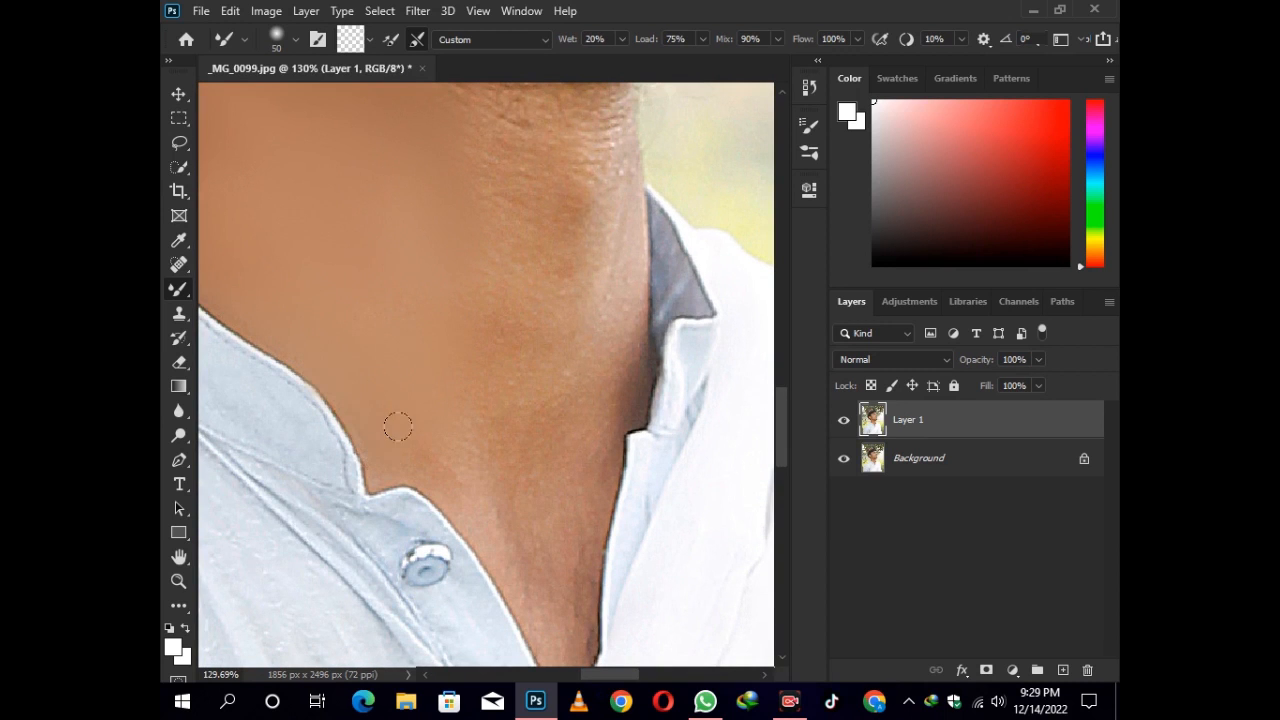
Smooth the throat and the front of the neck below the beard with the Mixer Brush at size 50
{"action": "mouse_move", "coordinate": [563, 480]}
{"action": "left_mouse_down"}
{"action": "mouse_move", "coordinate": [532, 414]}
{"action": "mouse_move", "coordinate": [465, 459]}
{"action": "left_mouse_up"}
{"action": "mouse_move", "coordinate": [572, 280]}
{"action": "left_mouse_down"}
{"action": "mouse_move", "coordinate": [500, 249]}
{"action": "mouse_move", "coordinate": [577, 425]}
{"action": "left_mouse_up"}
{"action": "left_click_drag", "start_coordinate": [477, 286], "coordinate": [500, 451]}
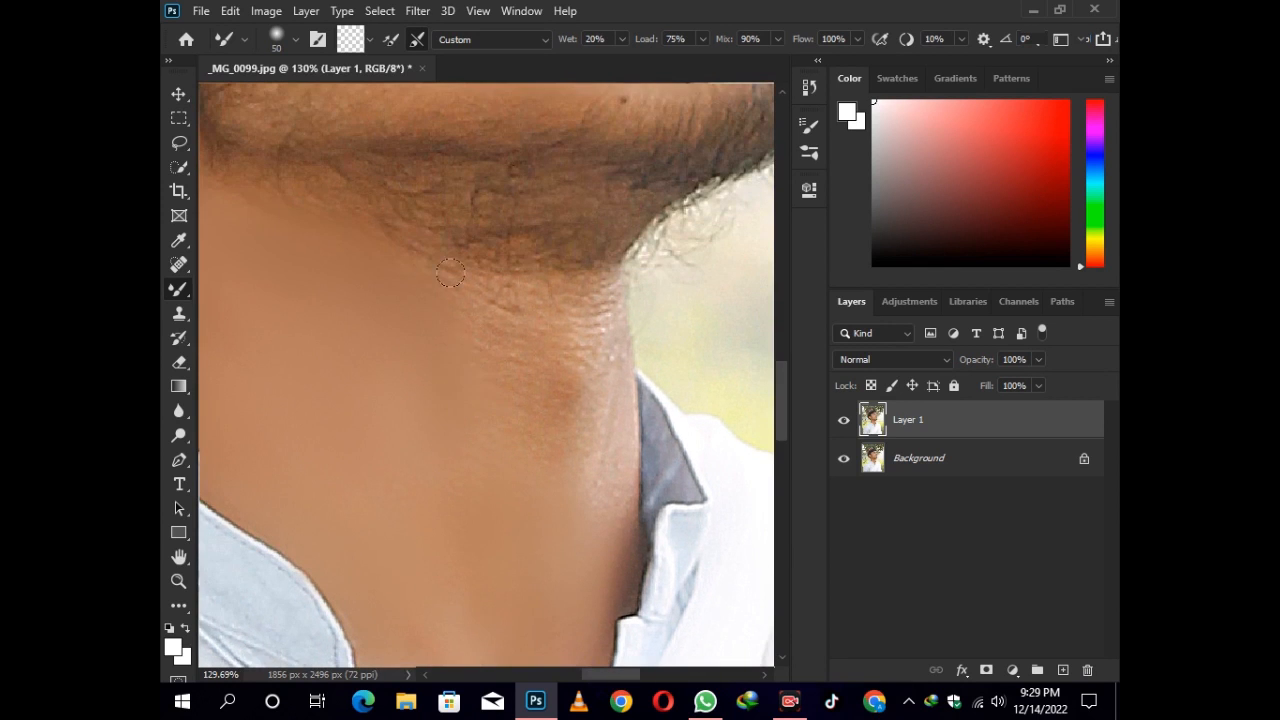
{"action": "mouse_move", "coordinate": [472, 333]}
{"action": "left_mouse_down"}
{"action": "mouse_move", "coordinate": [569, 373]}
{"action": "mouse_move", "coordinate": [581, 286]}
{"action": "mouse_move", "coordinate": [596, 288]}
{"action": "left_mouse_up"}
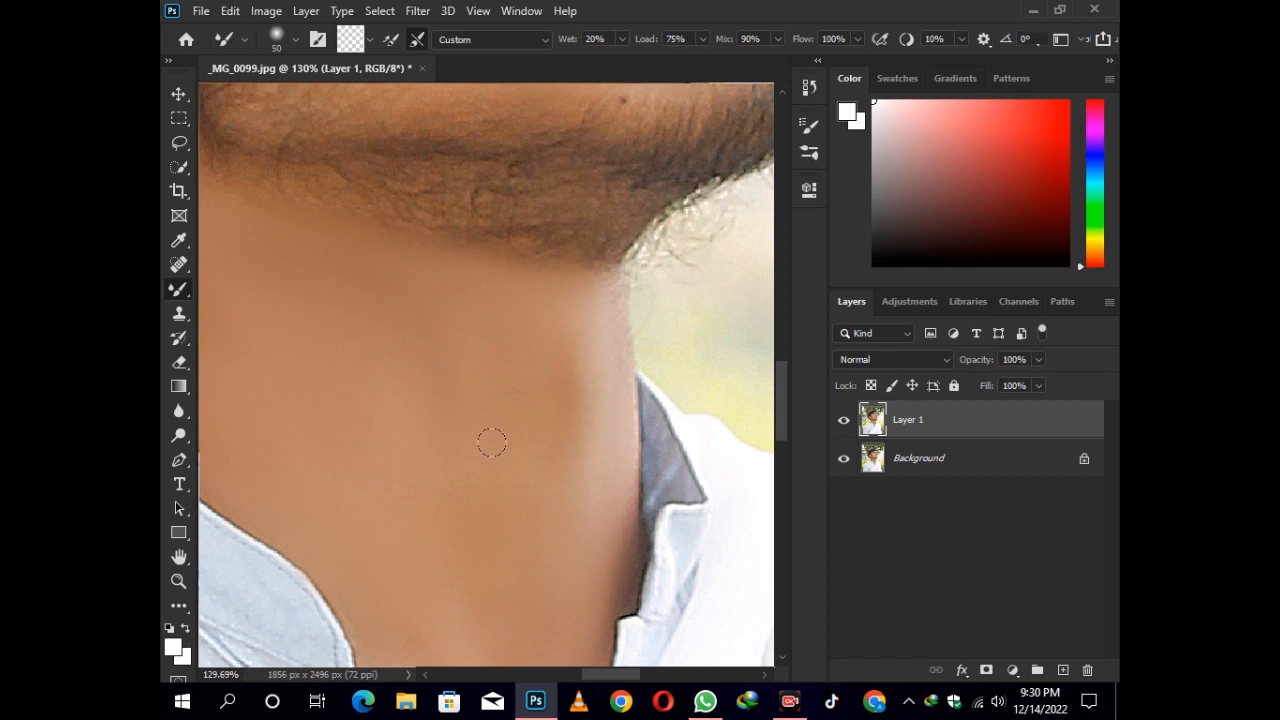
{"action": "left_click_drag", "start_coordinate": [532, 562], "coordinate": [540, 300]}
{"action": "scroll", "coordinate": [532, 455], "scroll_direction": "down", "scroll_amount": 4}
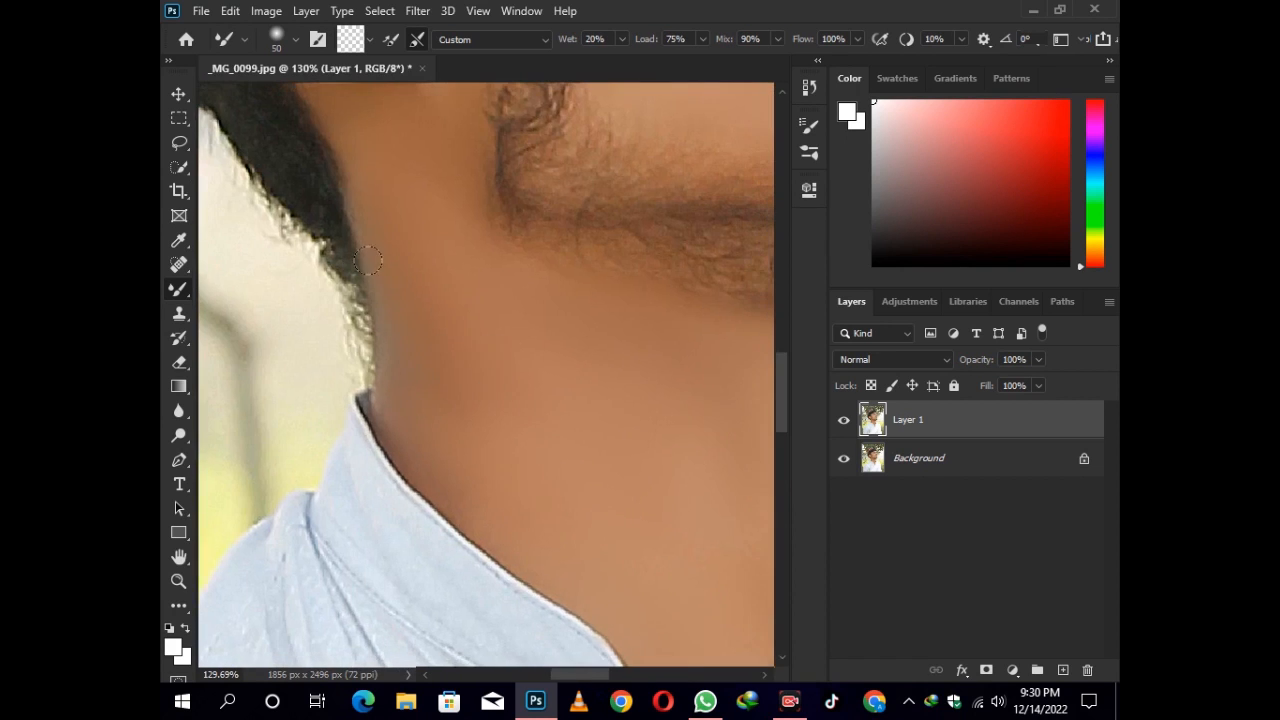
Touch up the skin along the temple hairline with the Mixer Brush at size 50
{"action": "scroll", "coordinate": [605, 313], "scroll_direction": "down", "scroll_amount": 2}
{"action": "scroll", "coordinate": [514, 286], "scroll_direction": "up", "scroll_amount": 5}
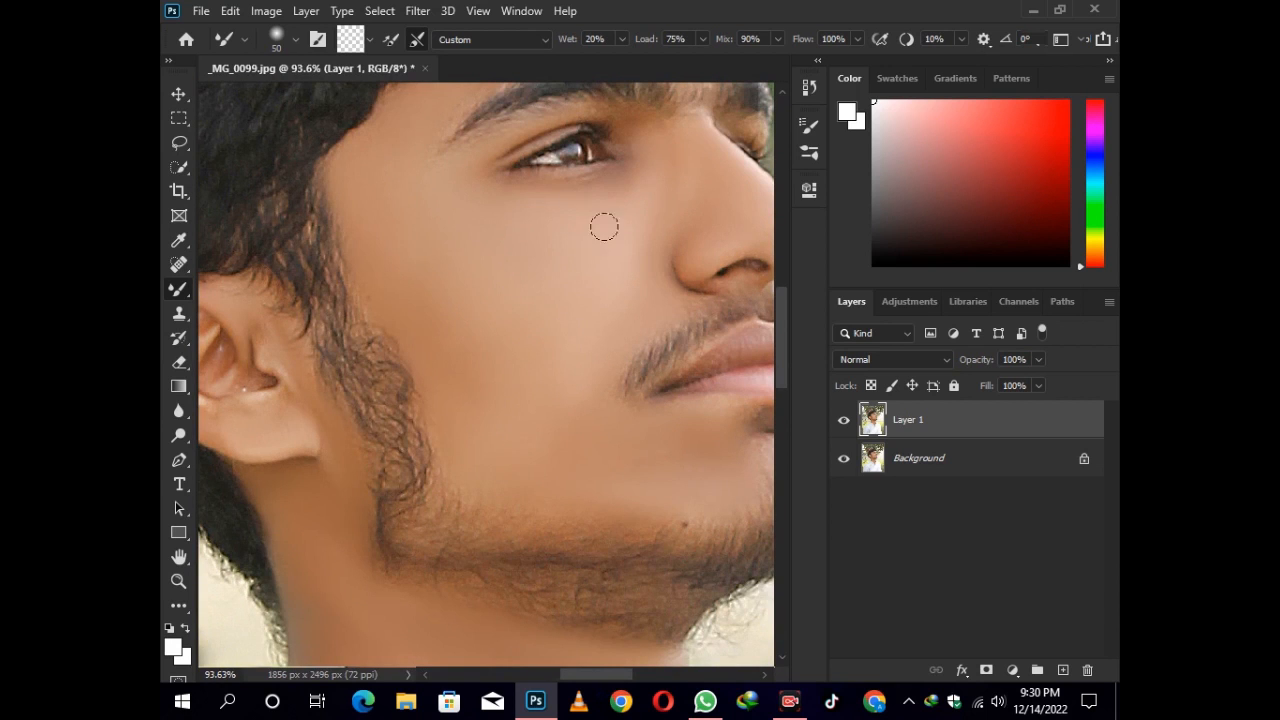
{"action": "mouse_move", "coordinate": [334, 216]}
{"action": "left_mouse_down"}
{"action": "mouse_move", "coordinate": [354, 222]}
{"action": "mouse_move", "coordinate": [346, 154]}
{"action": "left_mouse_up"}
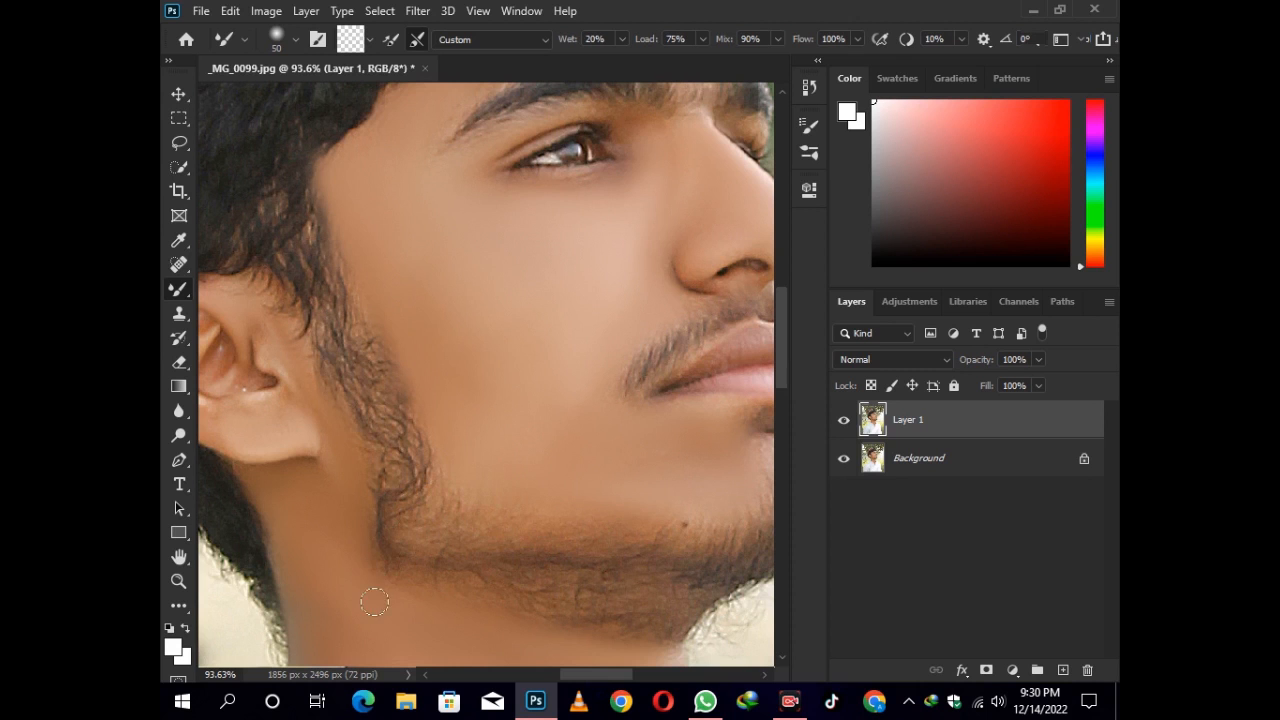
Merge the smoothed skin layer into the Background and duplicate it onto a new layer
{"action": "key", "text": "ctrl+0"}
{"action": "key", "text": "z"}
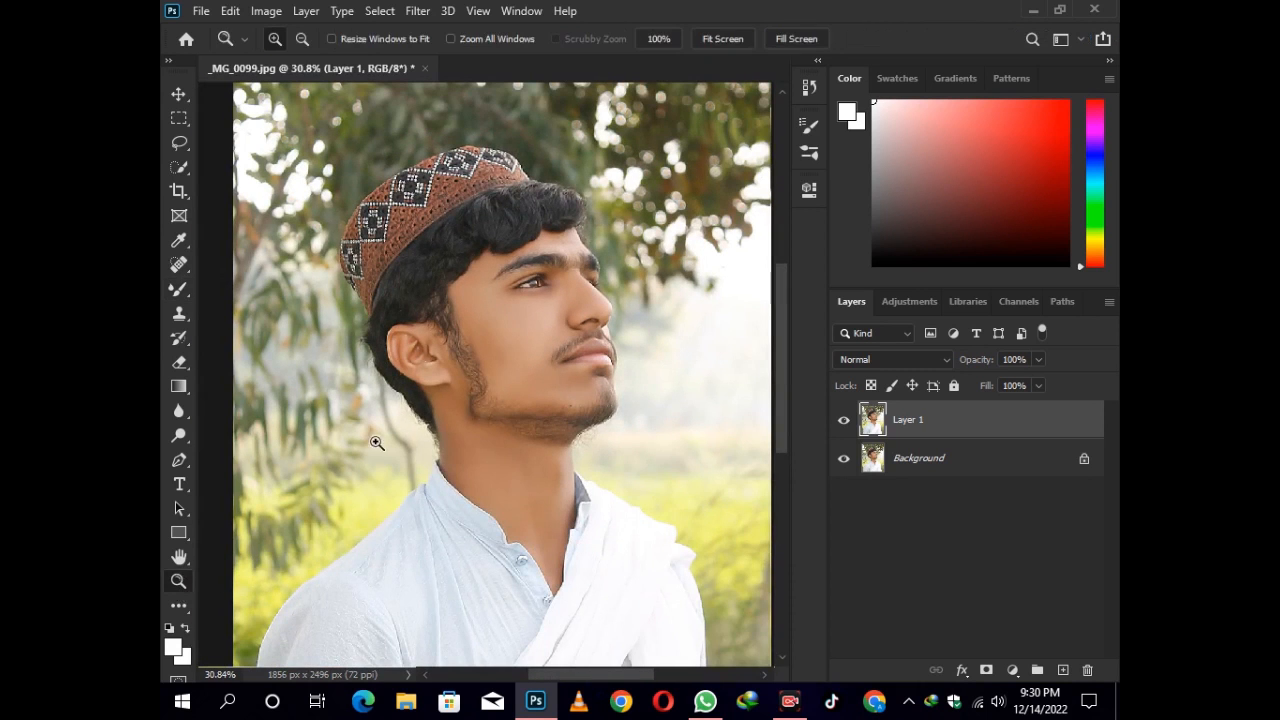
{"action": "right_click", "coordinate": [487, 425]}
{"action": "left_click", "coordinate": [540, 433]}
{"action": "right_click", "coordinate": [478, 331]}
{"action": "left_click", "coordinate": [540, 341]}
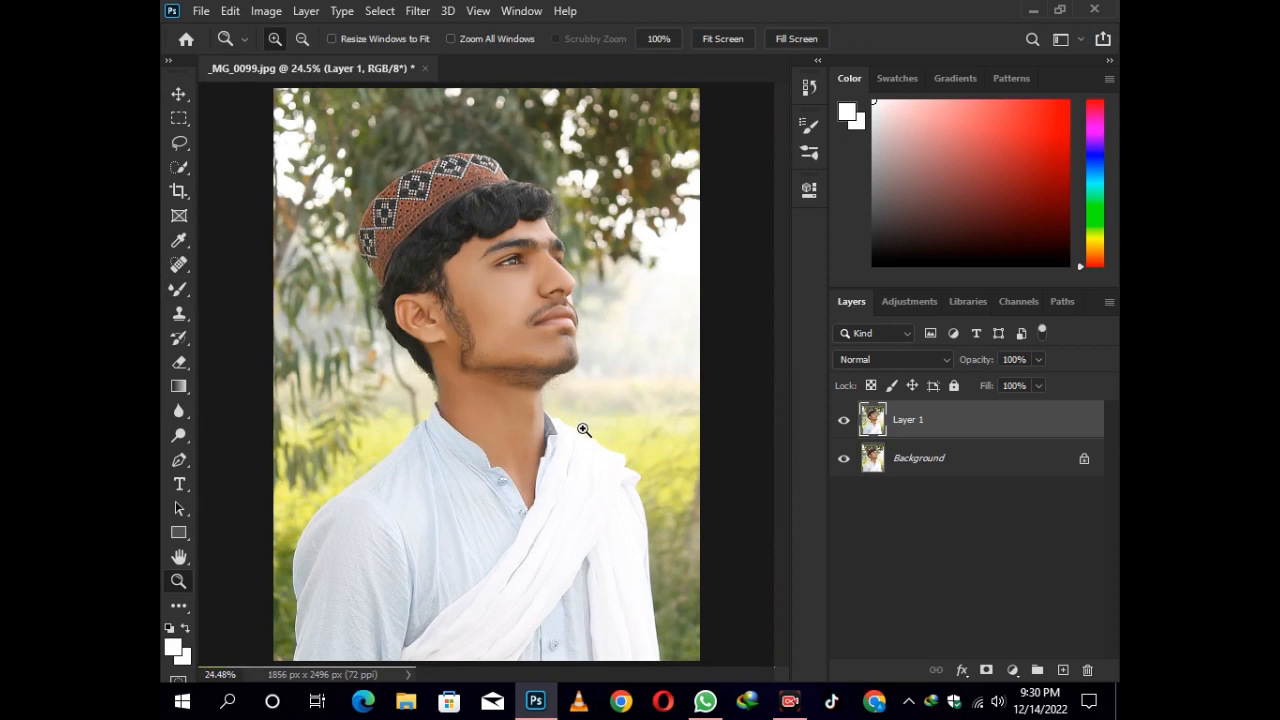
{"action": "key", "text": "ctrl+e"}
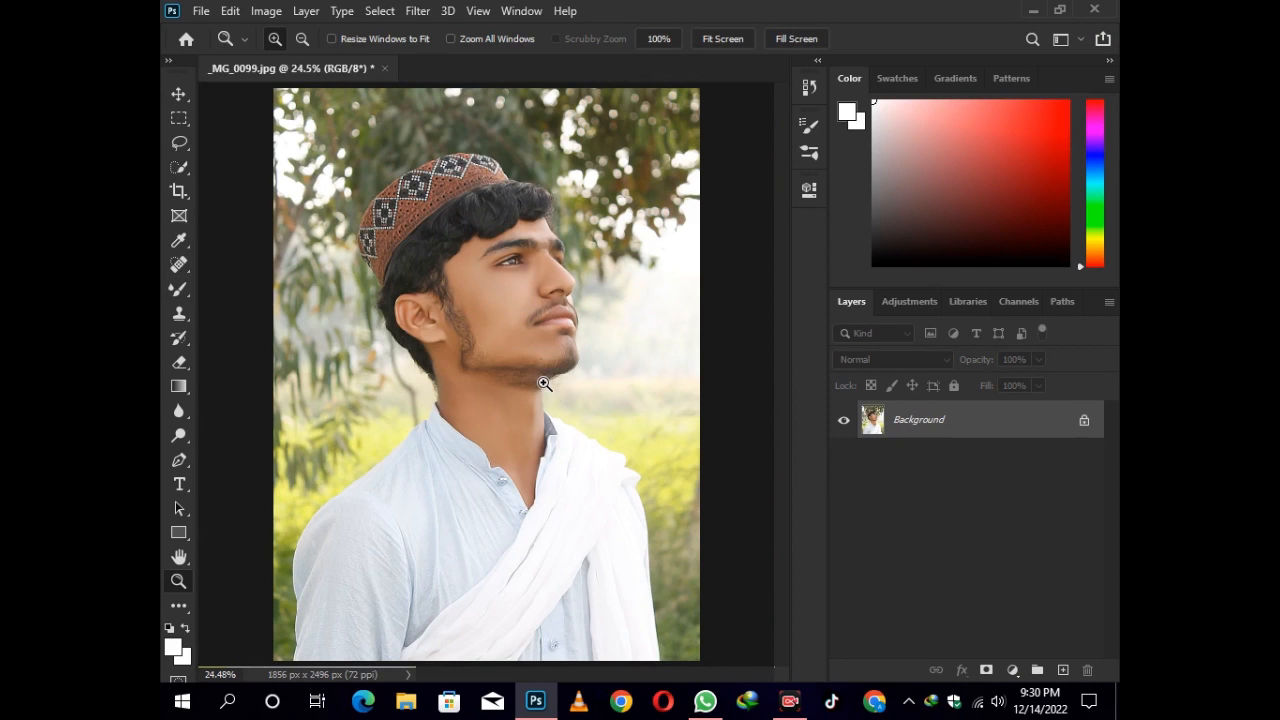
{"action": "key", "text": "ctrl+j"}
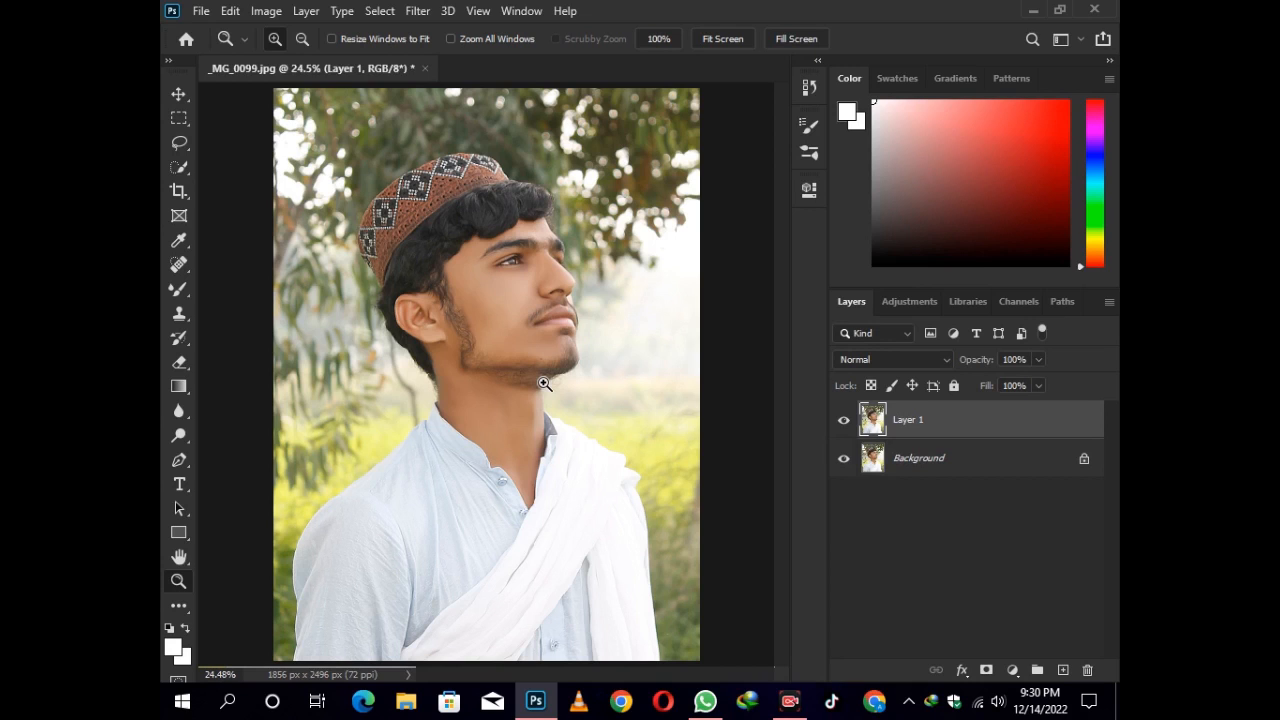
Start the Camera Raw filter on Layer 1 and set Exposure -0.15, Temperature -7, Tint +4 and Contrast +40
{"action": "right_click", "coordinate": [484, 348]}
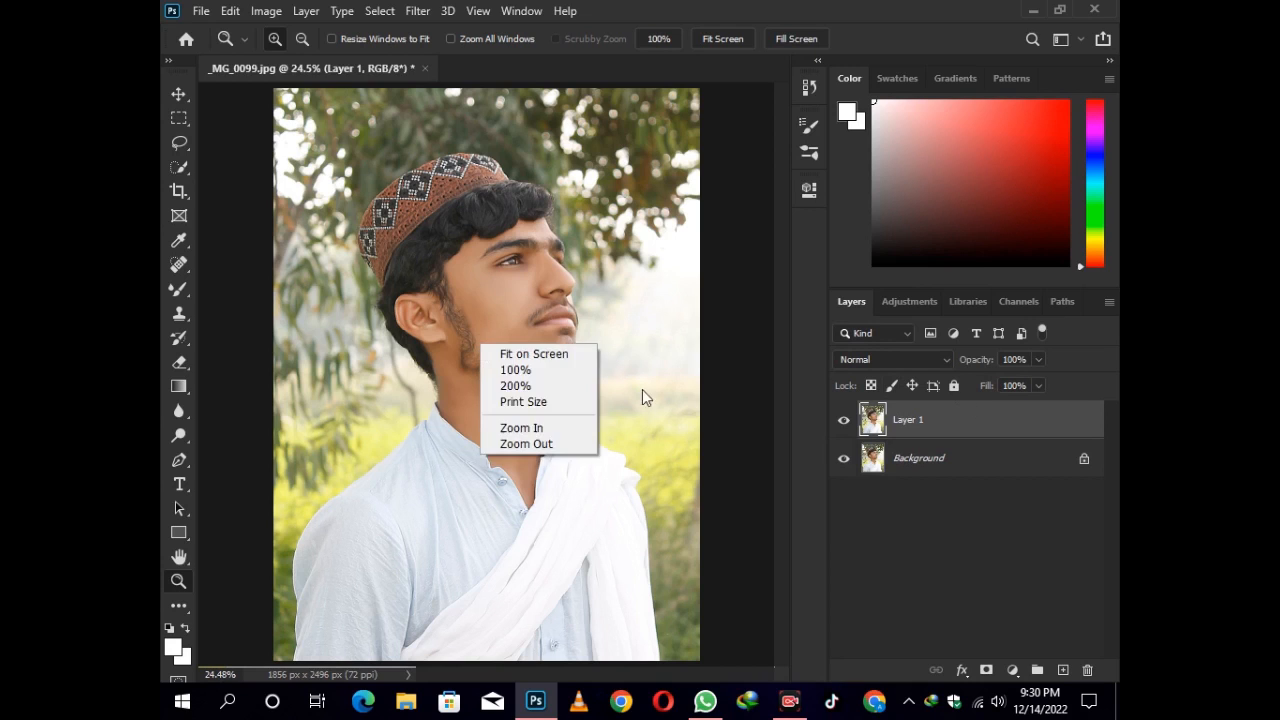
{"action": "left_click", "coordinate": [534, 355]}
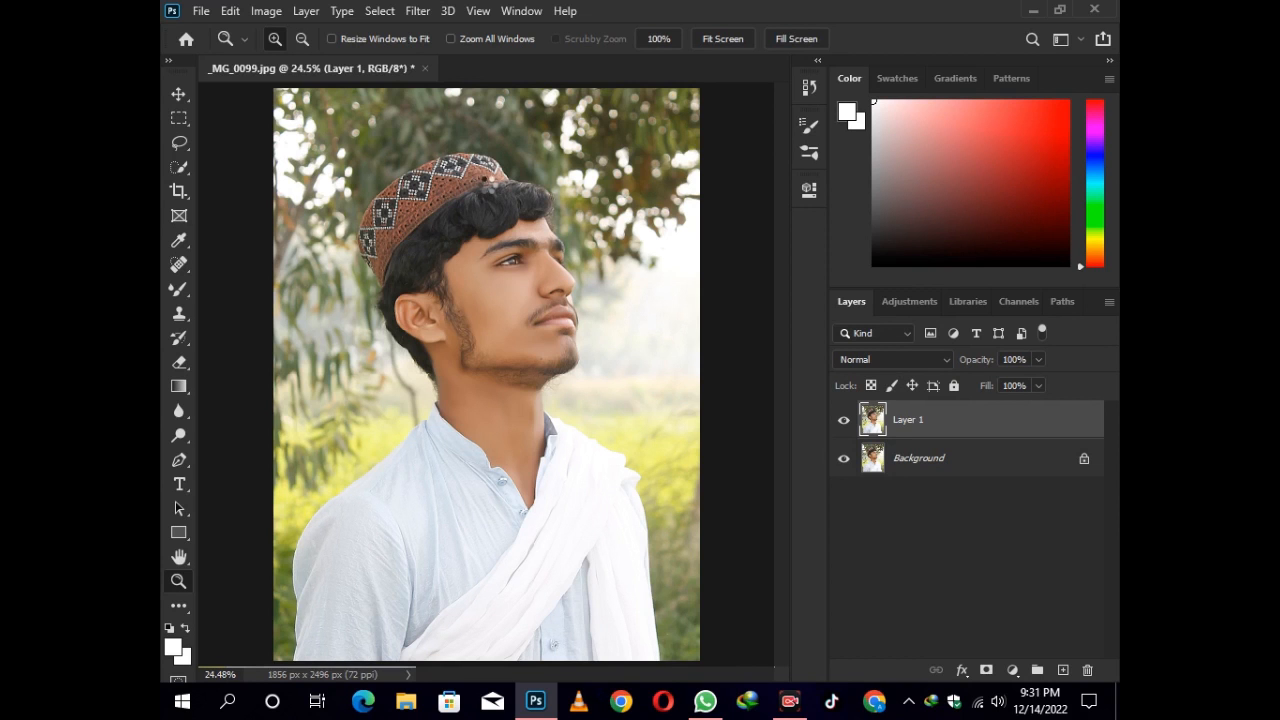
{"action": "key", "text": "ctrl+shift+a"}
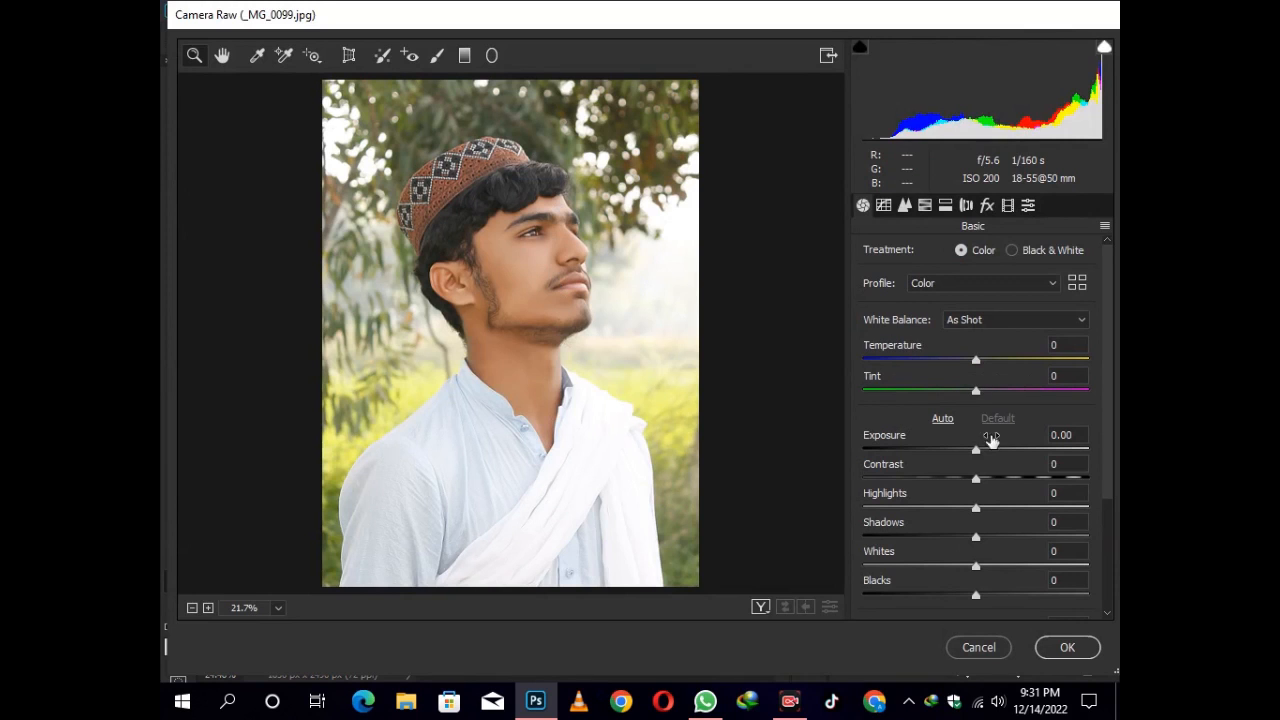
{"action": "left_click_drag", "start_coordinate": [980, 456], "coordinate": [972, 455]}
{"action": "left_click_drag", "start_coordinate": [976, 361], "coordinate": [983, 397]}
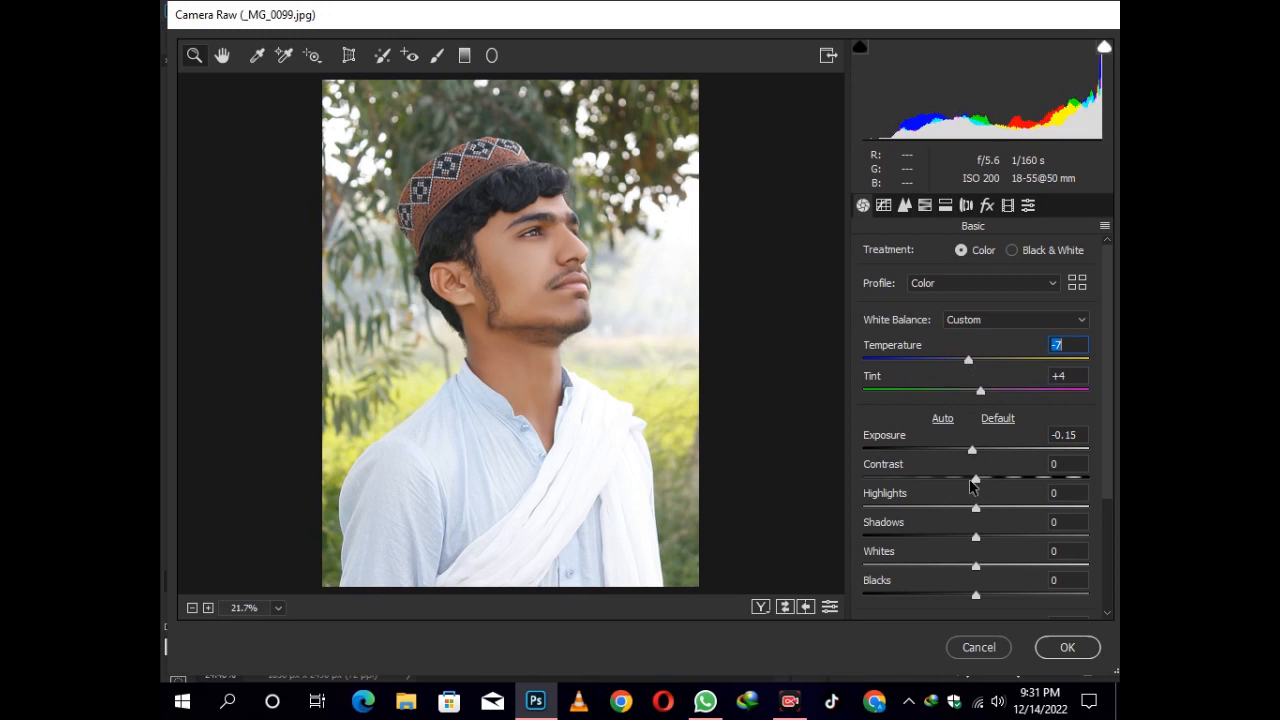
{"action": "left_click_drag", "start_coordinate": [976, 480], "coordinate": [1020, 485]}
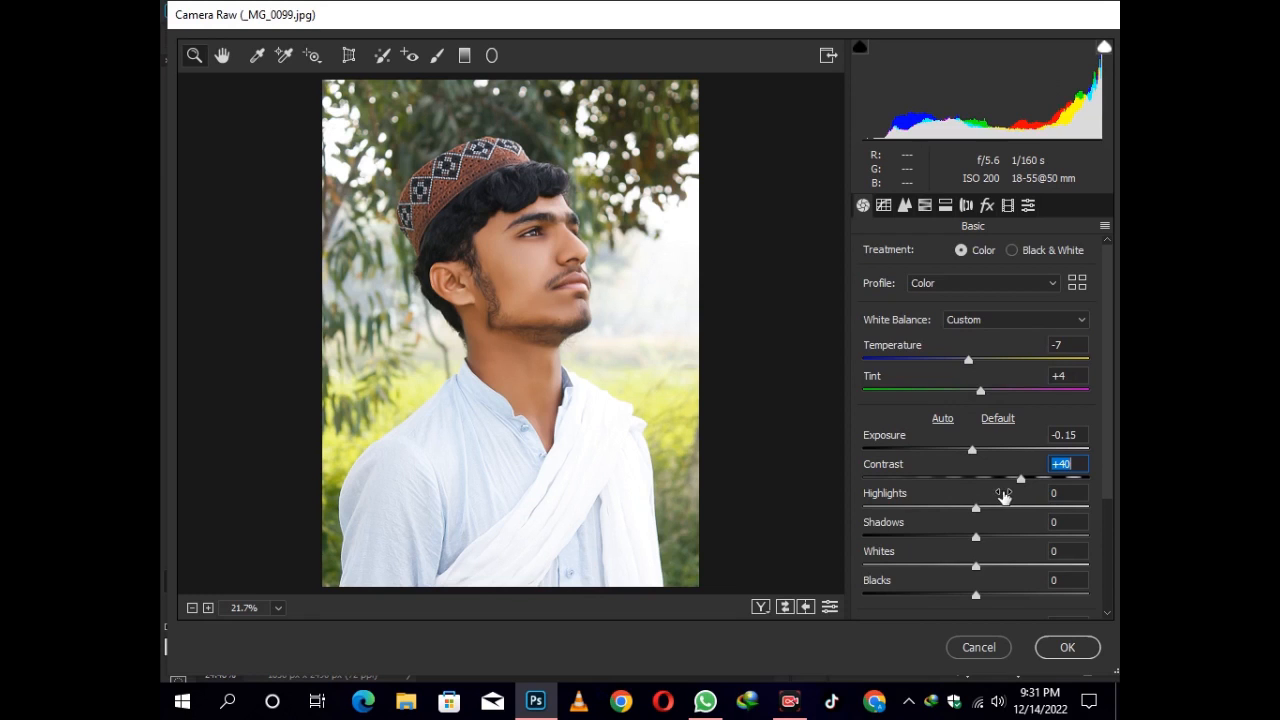
Set Highlights -63, Shadows +33, Whites +14, Blacks +13, Clarity +52 and Vibrance +28 in the Camera Raw basic adjustments
{"action": "scroll", "coordinate": [1000, 500], "scroll_direction": "down", "scroll_amount": 3}
{"action": "left_click_drag", "start_coordinate": [976, 418], "coordinate": [902, 428]}
{"action": "left_click_drag", "start_coordinate": [974, 446], "coordinate": [1034, 510]}
{"action": "scroll", "coordinate": [960, 508], "scroll_direction": "down", "scroll_amount": 3}
{"action": "left_click_drag", "start_coordinate": [977, 576], "coordinate": [1006, 576]}
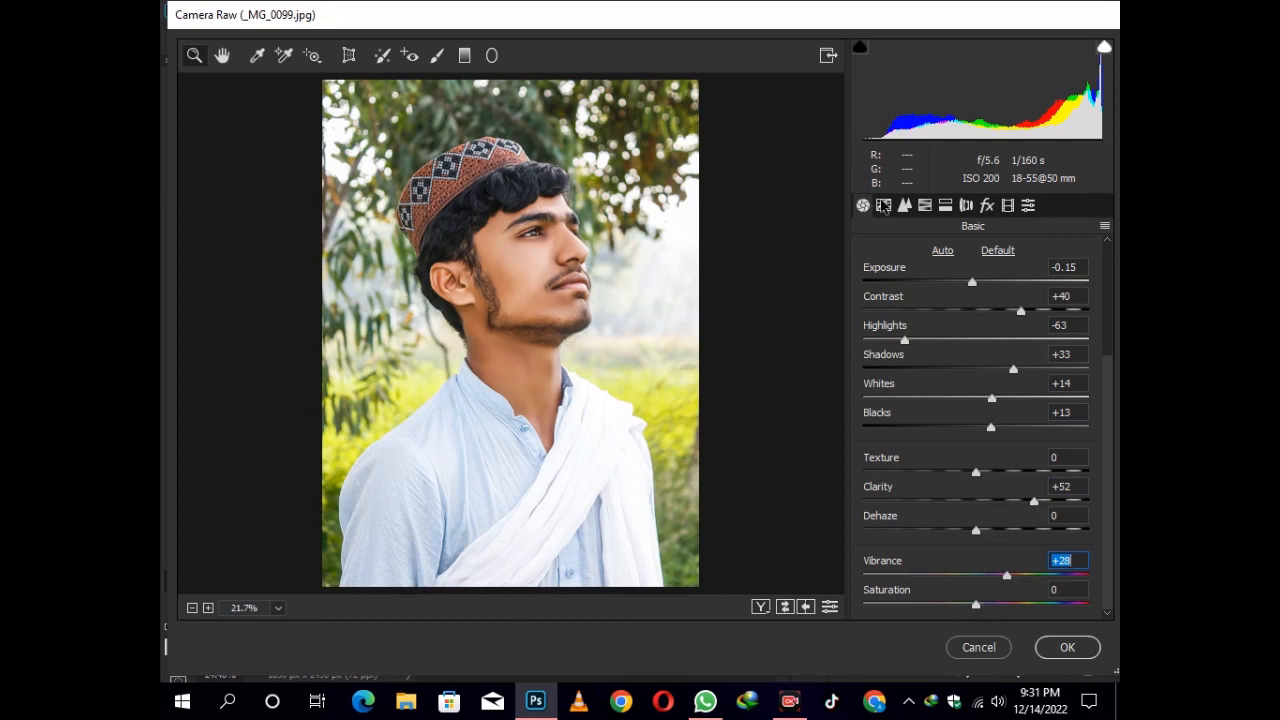
Set the HSL saturation to Oranges -30, Reds +30, Greens +81 and Yellows +72
{"action": "left_click", "coordinate": [925, 205]}
{"action": "left_click", "coordinate": [942, 262]}
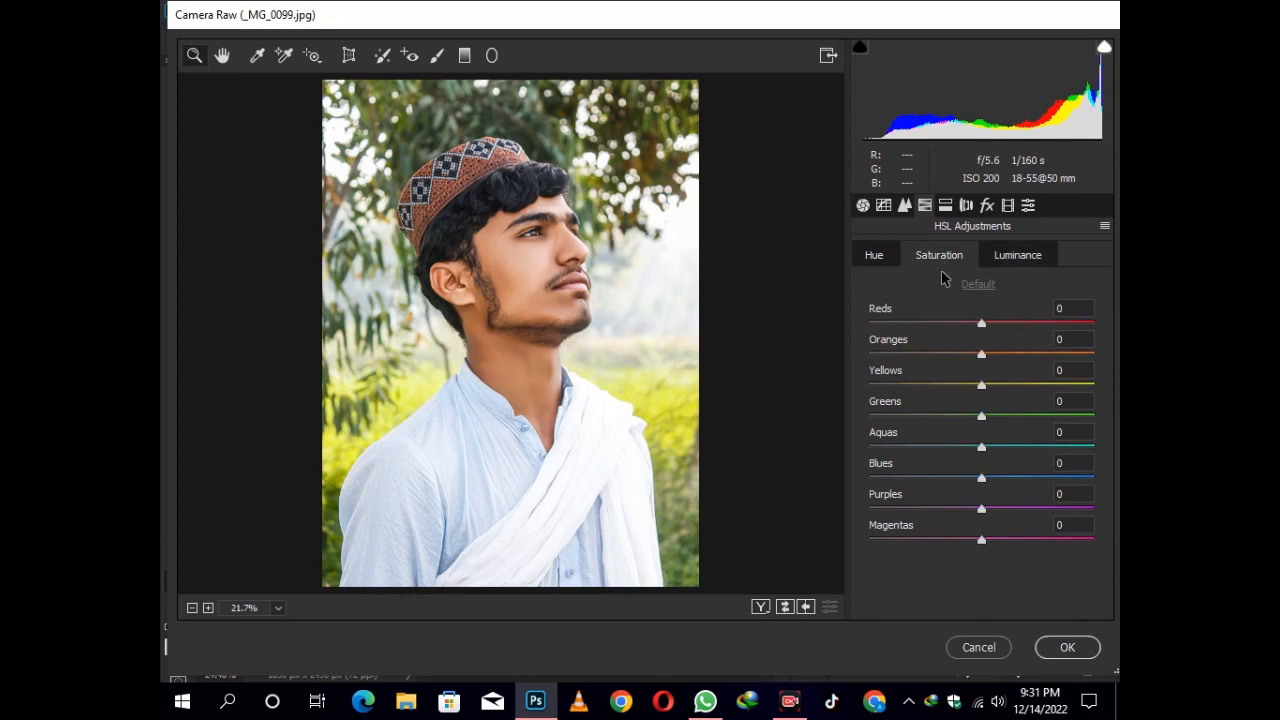
{"action": "left_click_drag", "start_coordinate": [980, 354], "coordinate": [954, 358]}
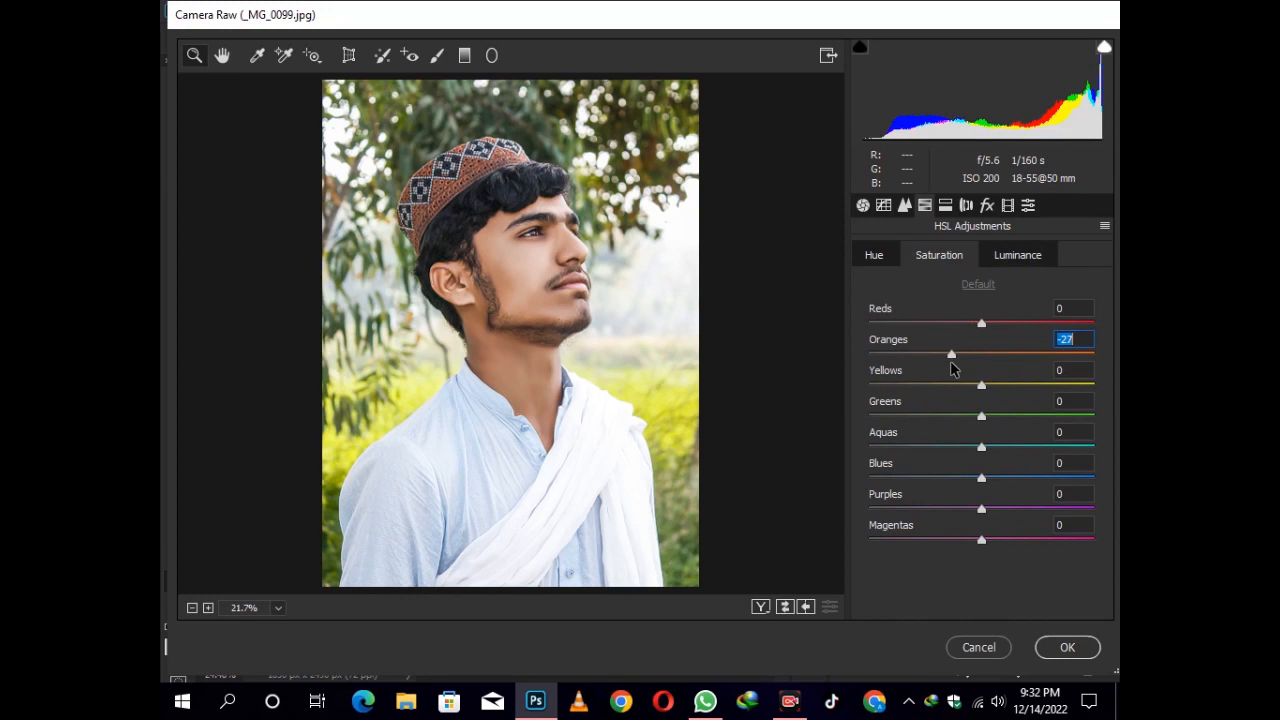
{"action": "type", "text": "-"}
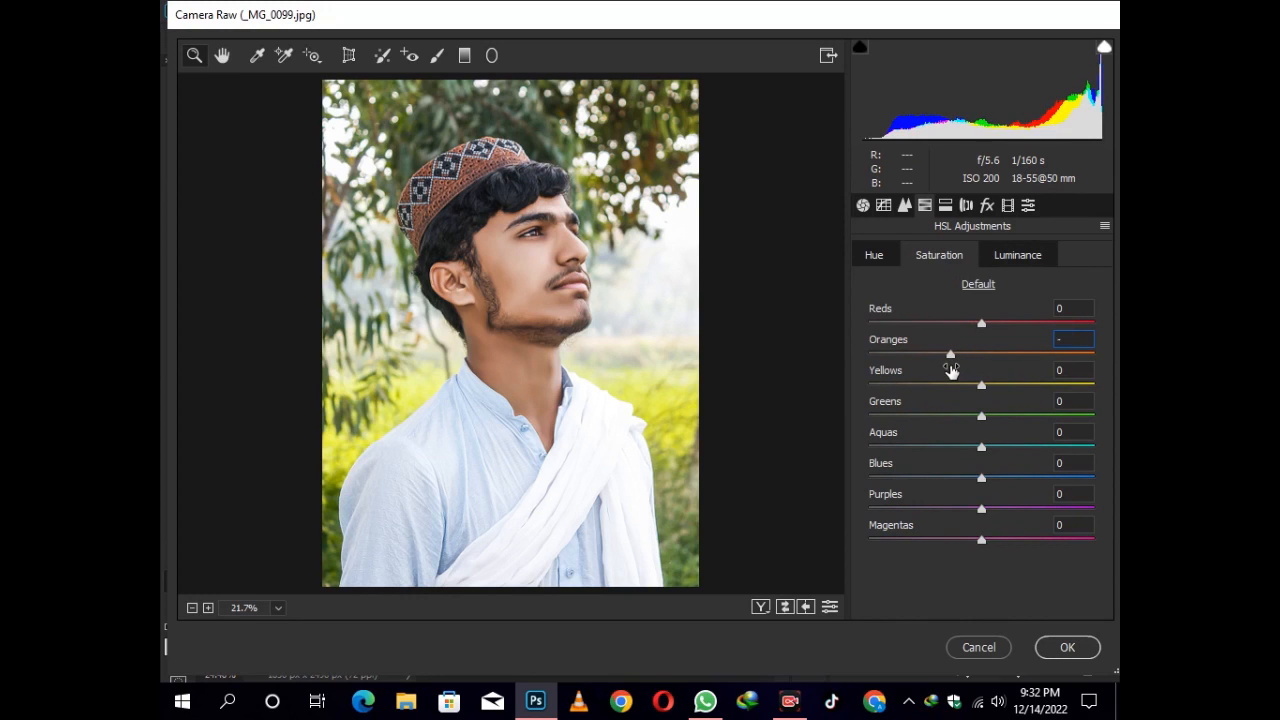
{"action": "type", "text": "30"}
{"action": "left_click_drag", "start_coordinate": [981, 321], "coordinate": [1013, 327]}
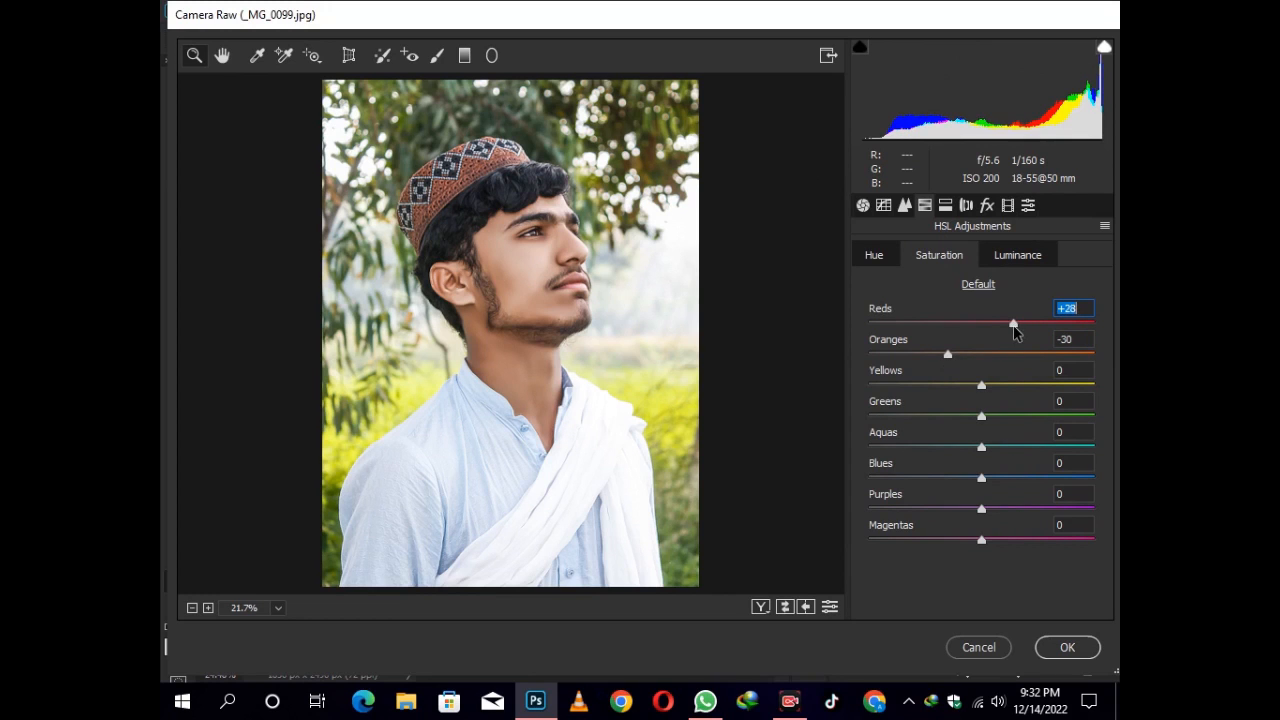
{"action": "left_click_drag", "start_coordinate": [991, 413], "coordinate": [1072, 422]}
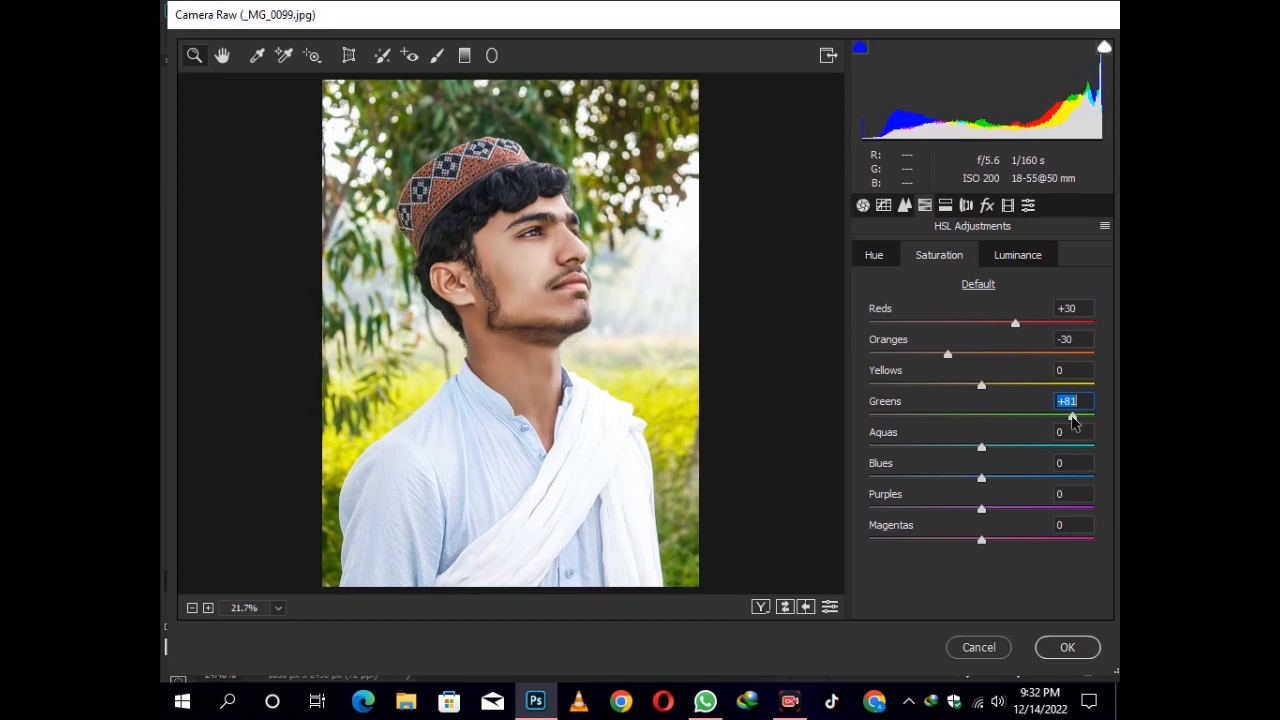
{"action": "left_click_drag", "start_coordinate": [983, 386], "coordinate": [1061, 393]}
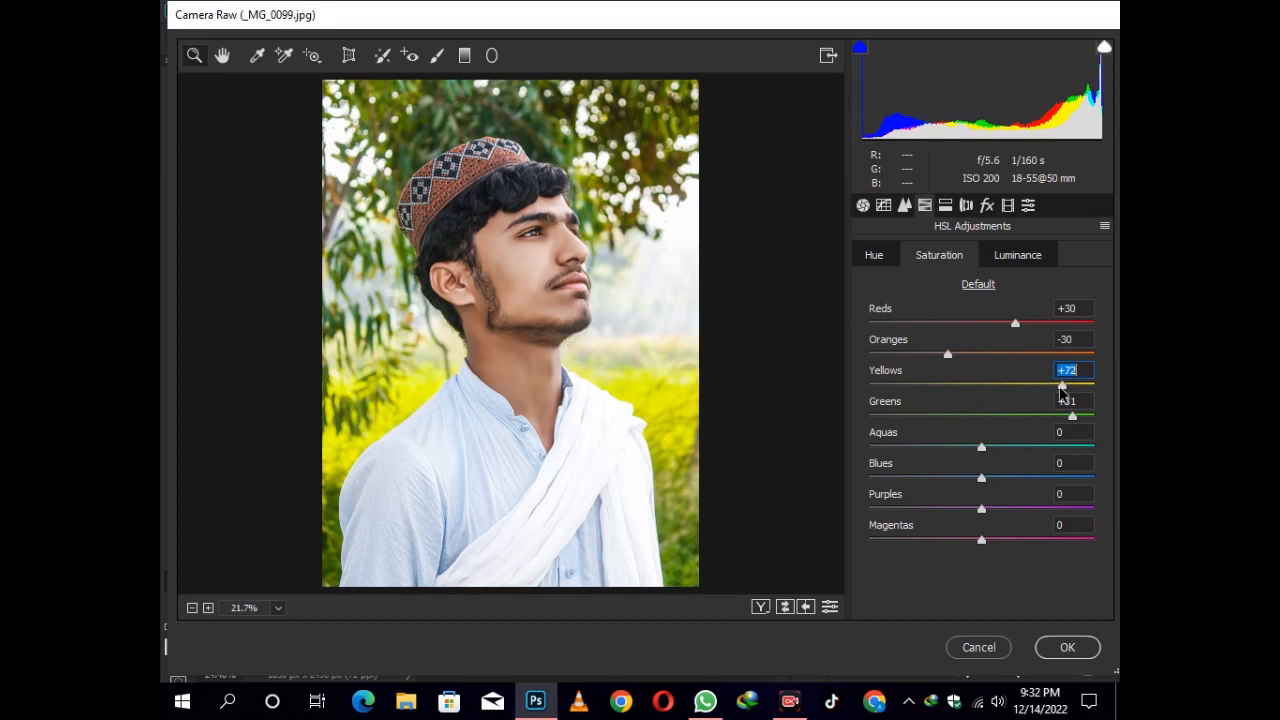
Set the HSL luminance to Oranges +45, Reds +8, Yellows +13 and Greens +16
{"action": "left_click", "coordinate": [1007, 255]}
{"action": "left_click_drag", "start_coordinate": [980, 354], "coordinate": [1027, 362]}
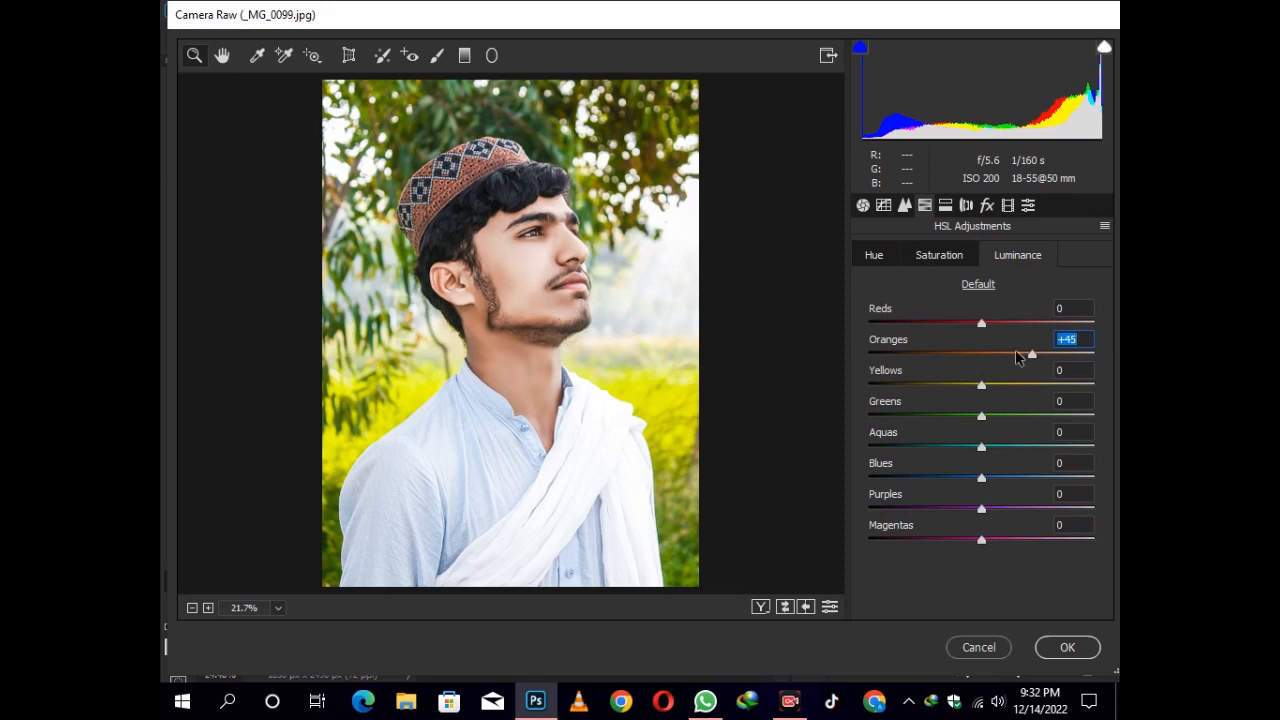
{"action": "left_click_drag", "start_coordinate": [983, 322], "coordinate": [989, 322]}
{"action": "left_click", "coordinate": [998, 415]}
{"action": "left_click", "coordinate": [996, 385]}
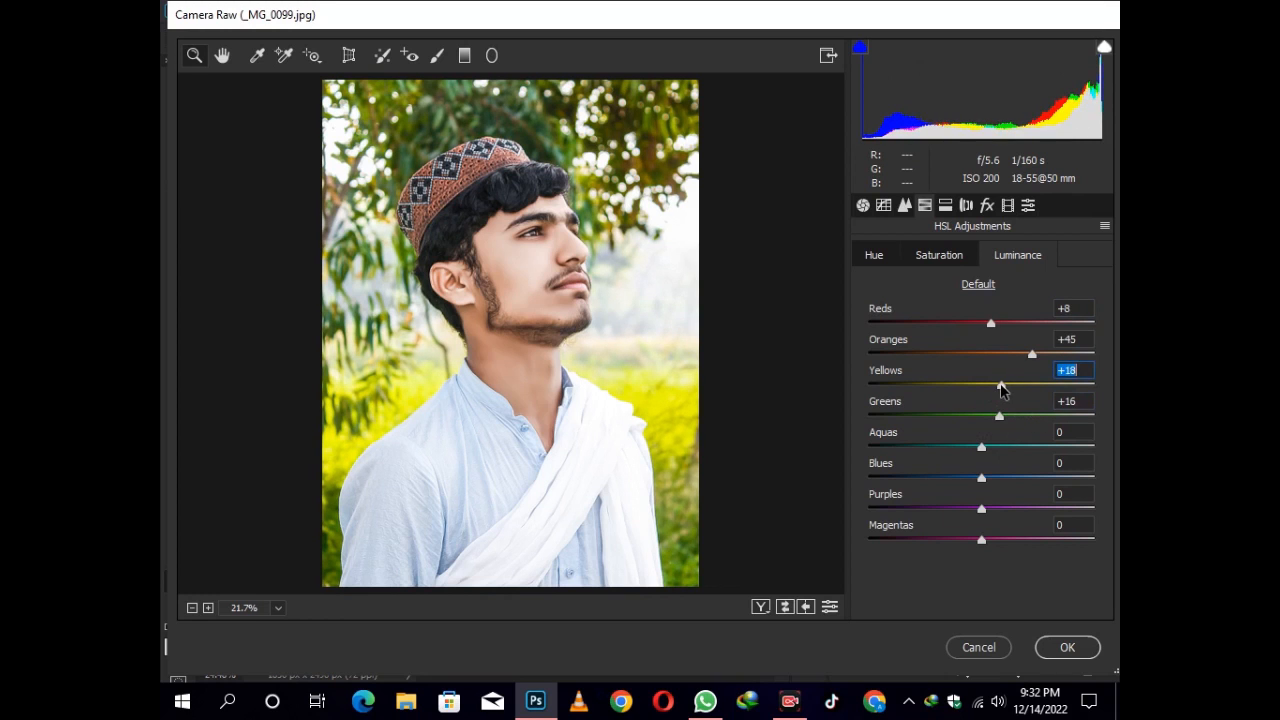
{"action": "left_click", "coordinate": [997, 418]}
Shift the HSL hues to Yellows +10, Greens +32, Reds -9 and Oranges -4
{"action": "left_click", "coordinate": [868, 255]}
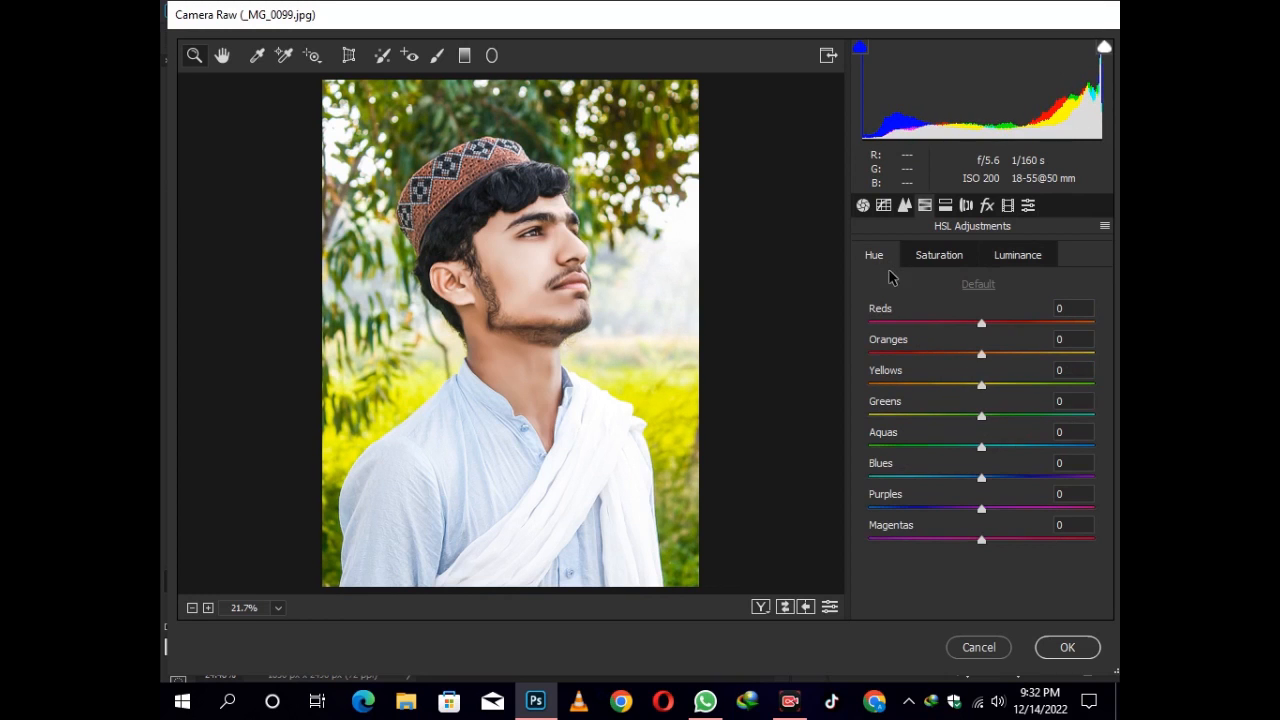
{"action": "left_click", "coordinate": [1005, 385]}
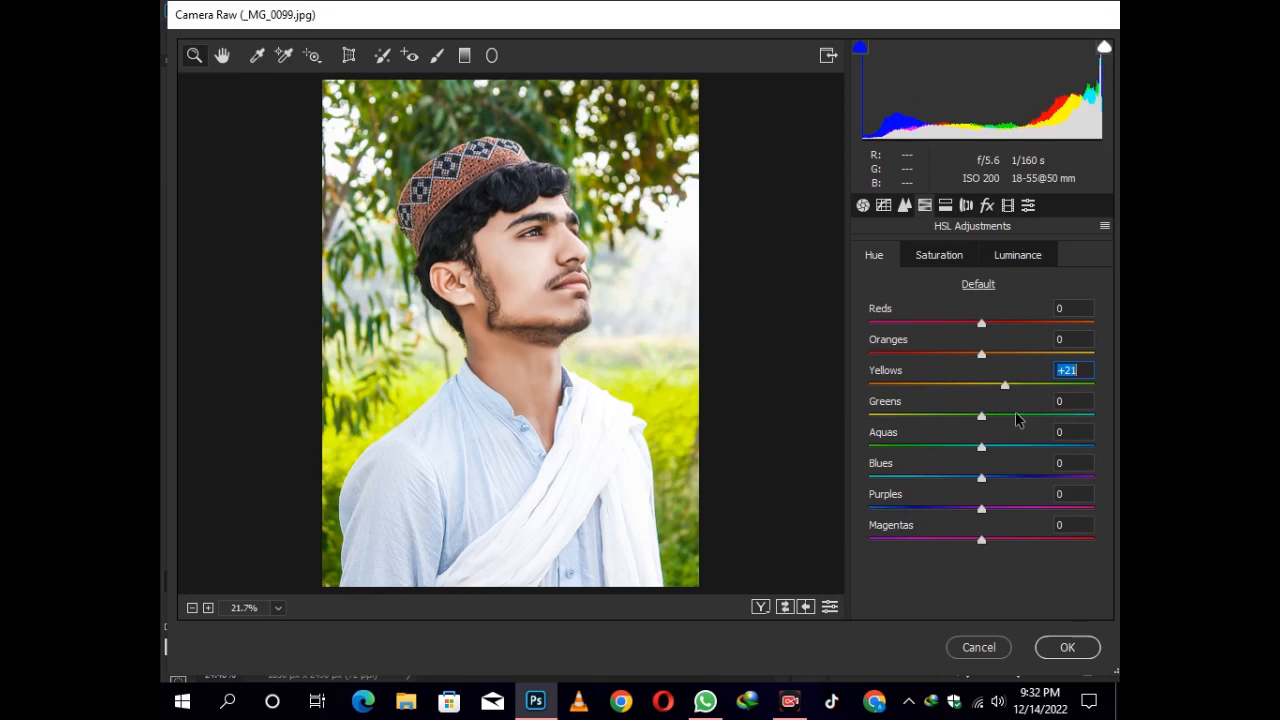
{"action": "left_click", "coordinate": [1015, 415]}
{"action": "left_click", "coordinate": [992, 385]}
{"action": "left_click", "coordinate": [1017, 415]}
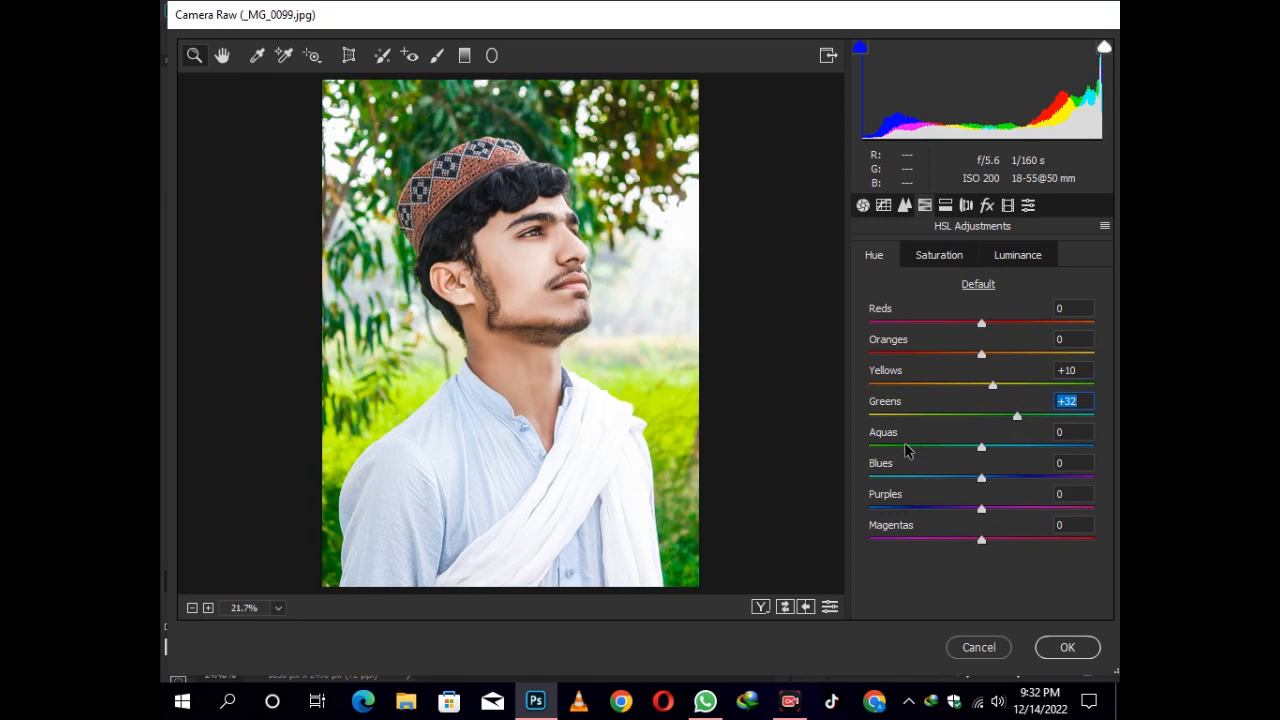
{"action": "left_click", "coordinate": [992, 385]}
{"action": "left_click", "coordinate": [1017, 415]}
{"action": "left_click_drag", "start_coordinate": [980, 330], "coordinate": [977, 356]}
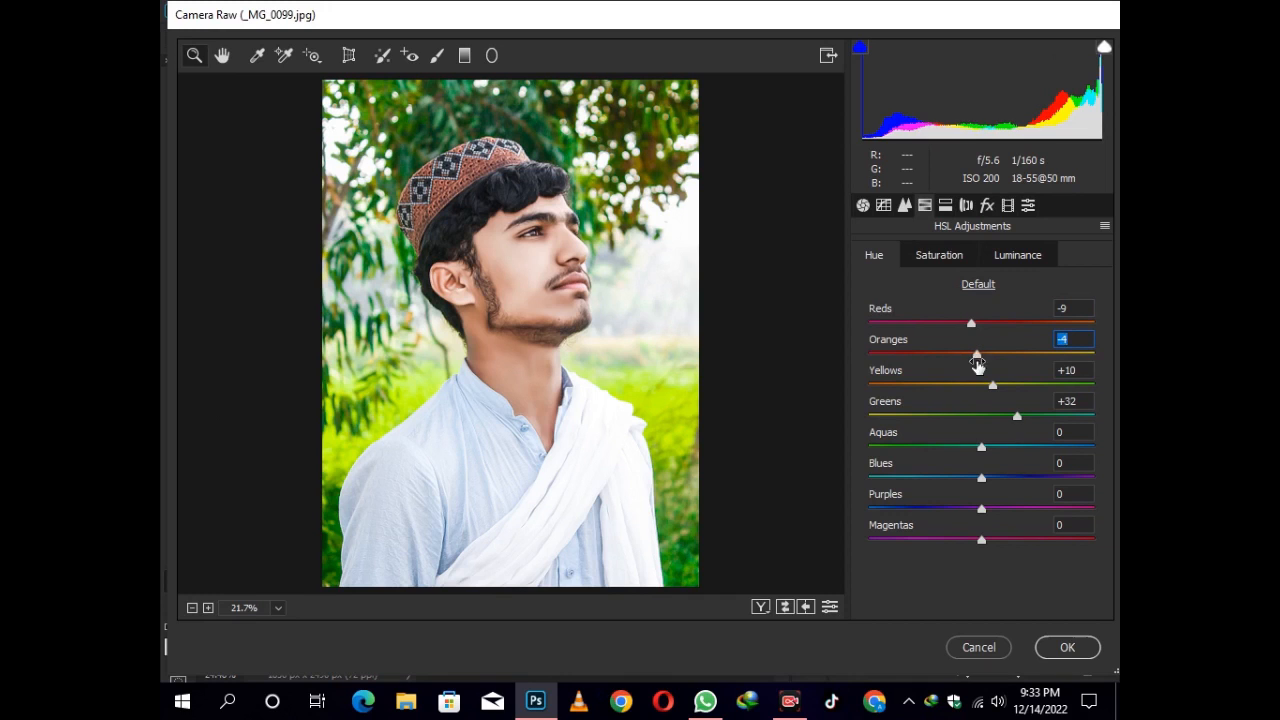
Refine the skin tones by setting the Oranges saturation to -22 and raising the Oranges luminance slightly
{"action": "left_click", "coordinate": [944, 262]}
{"action": "left_click_drag", "start_coordinate": [951, 357], "coordinate": [961, 360]}
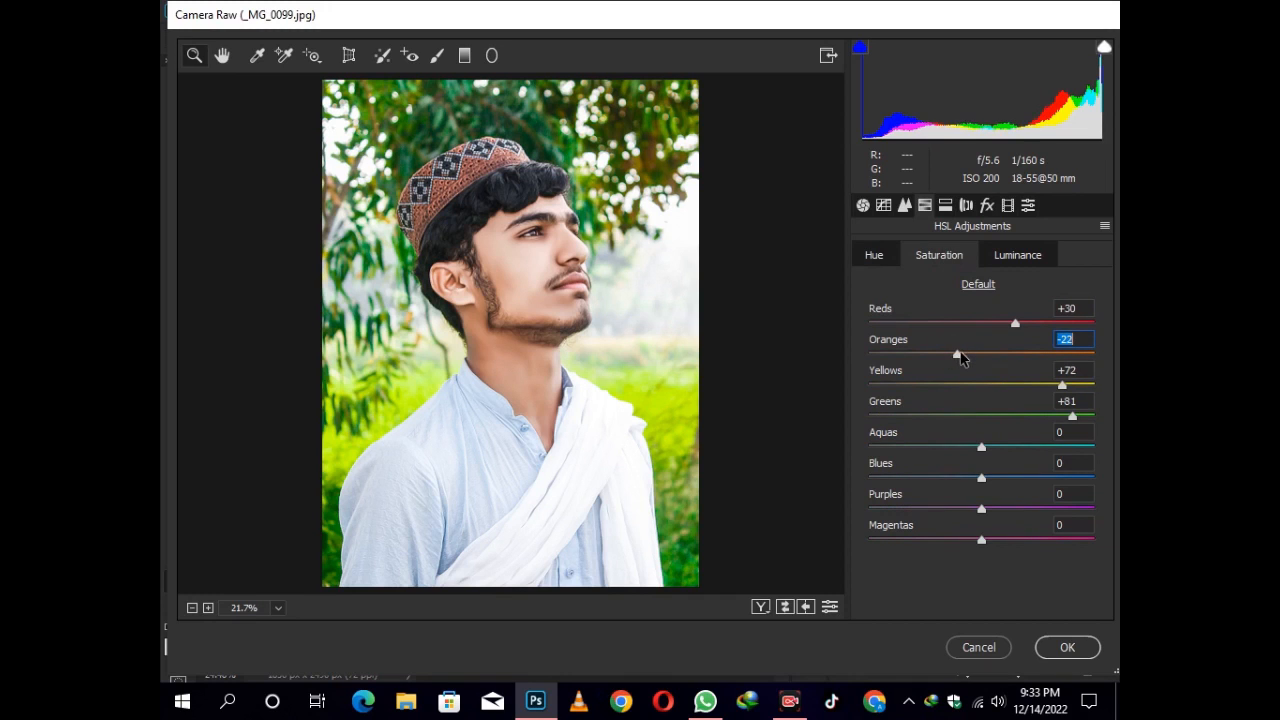
{"action": "left_click", "coordinate": [1016, 256]}
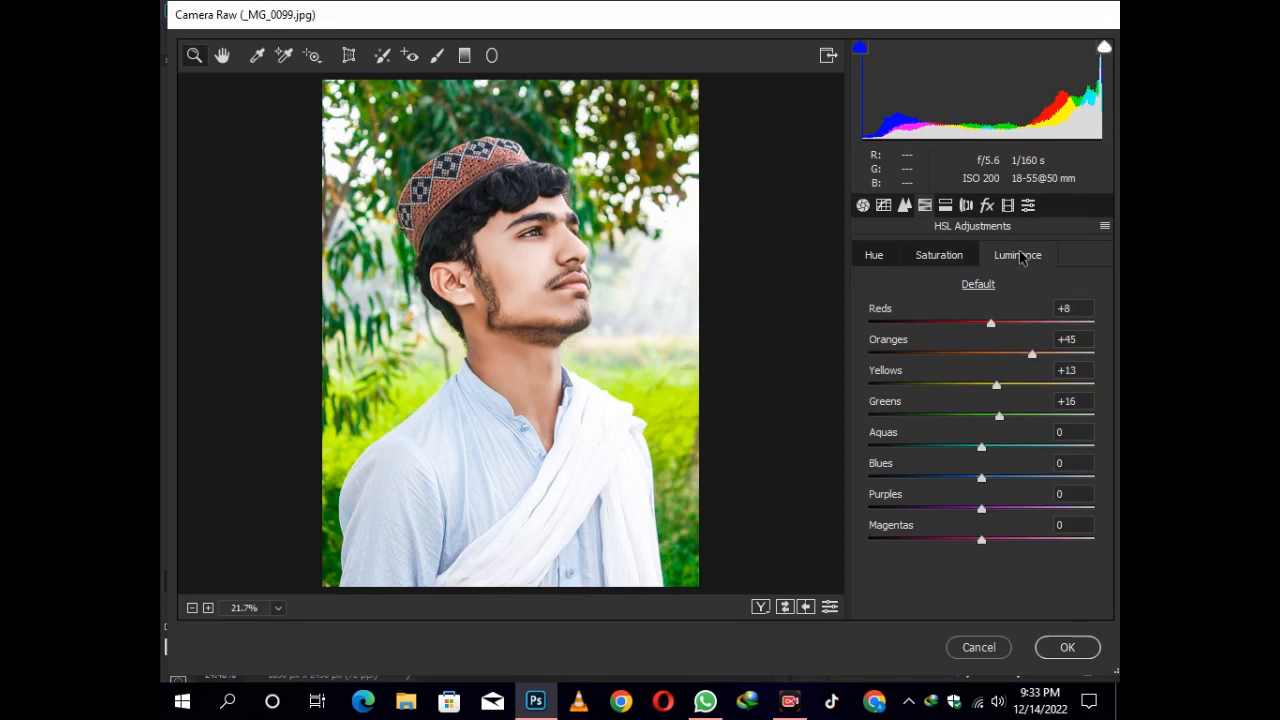
{"action": "left_click_drag", "start_coordinate": [1033, 358], "coordinate": [1037, 362]}
Apply split toning with Highlights Saturation 4, Shadows Hue 108 and Shadows Saturation 6
{"action": "left_click", "coordinate": [966, 205]}
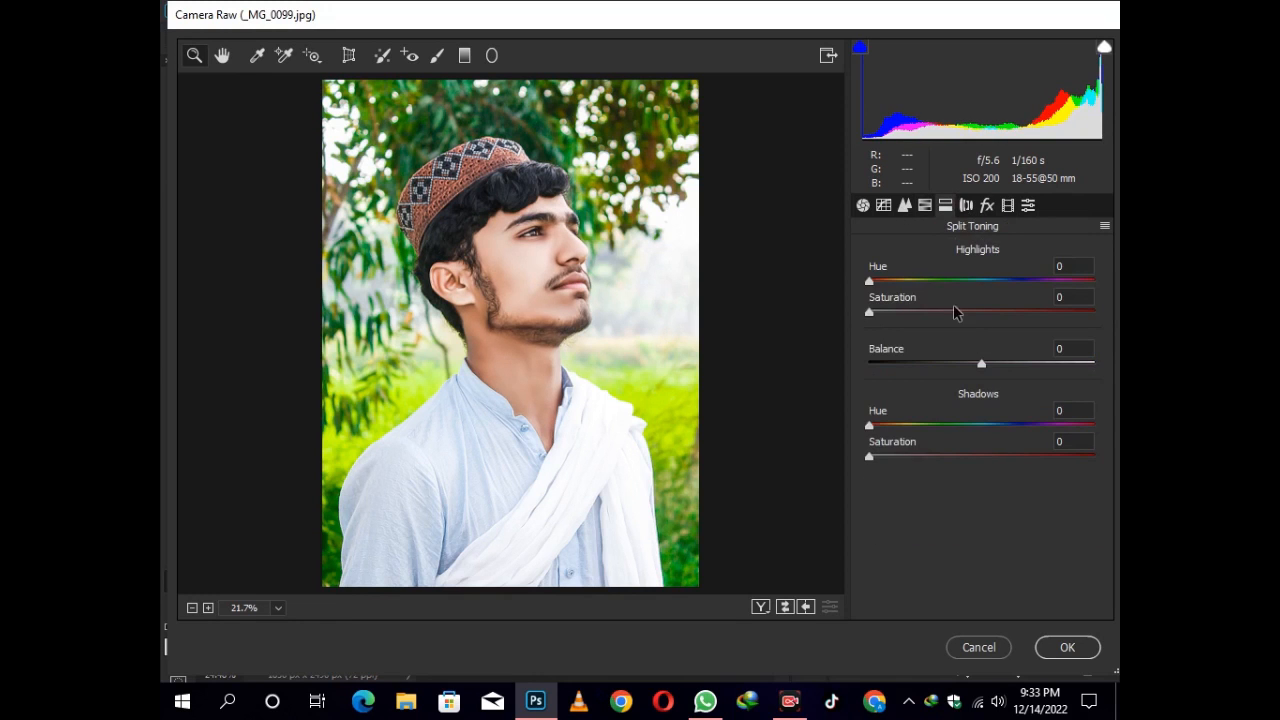
{"action": "mouse_move", "coordinate": [873, 315]}
{"action": "left_mouse_down"}
{"action": "mouse_move", "coordinate": [894, 312]}
{"action": "mouse_move", "coordinate": [881, 330]}
{"action": "left_mouse_up"}
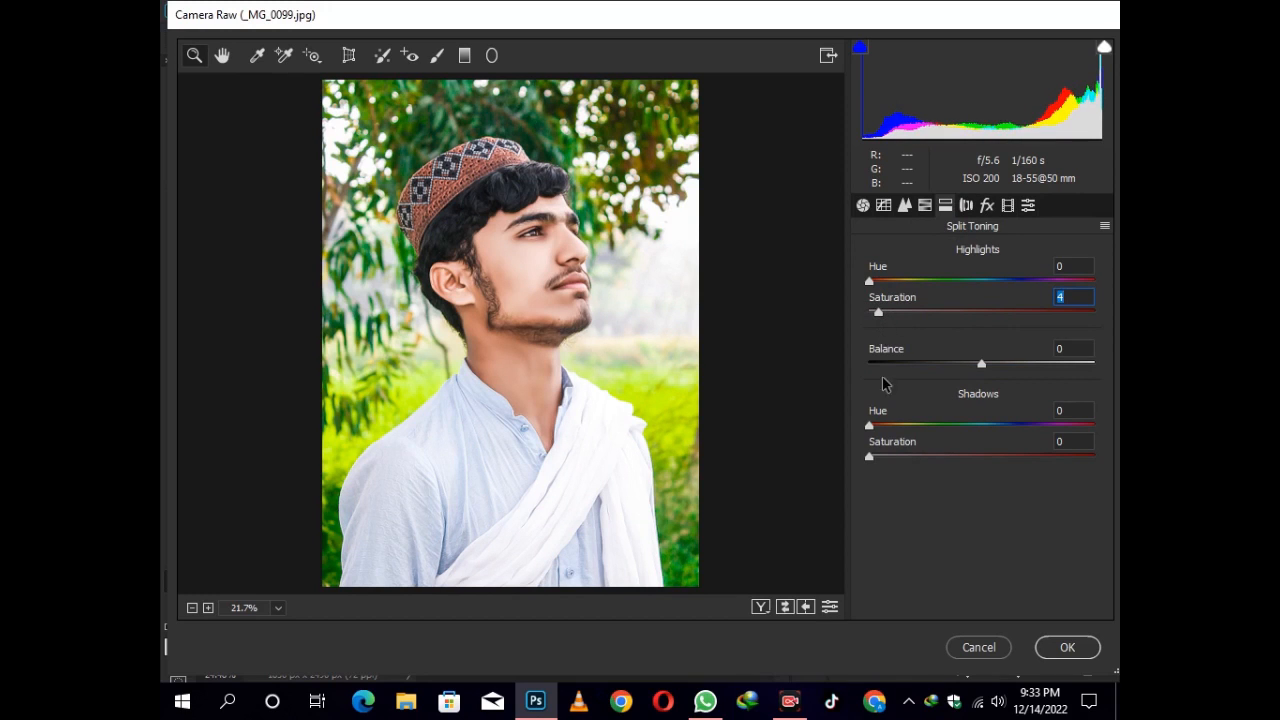
{"action": "left_click", "coordinate": [934, 426]}
{"action": "left_click_drag", "start_coordinate": [912, 456], "coordinate": [888, 466]}
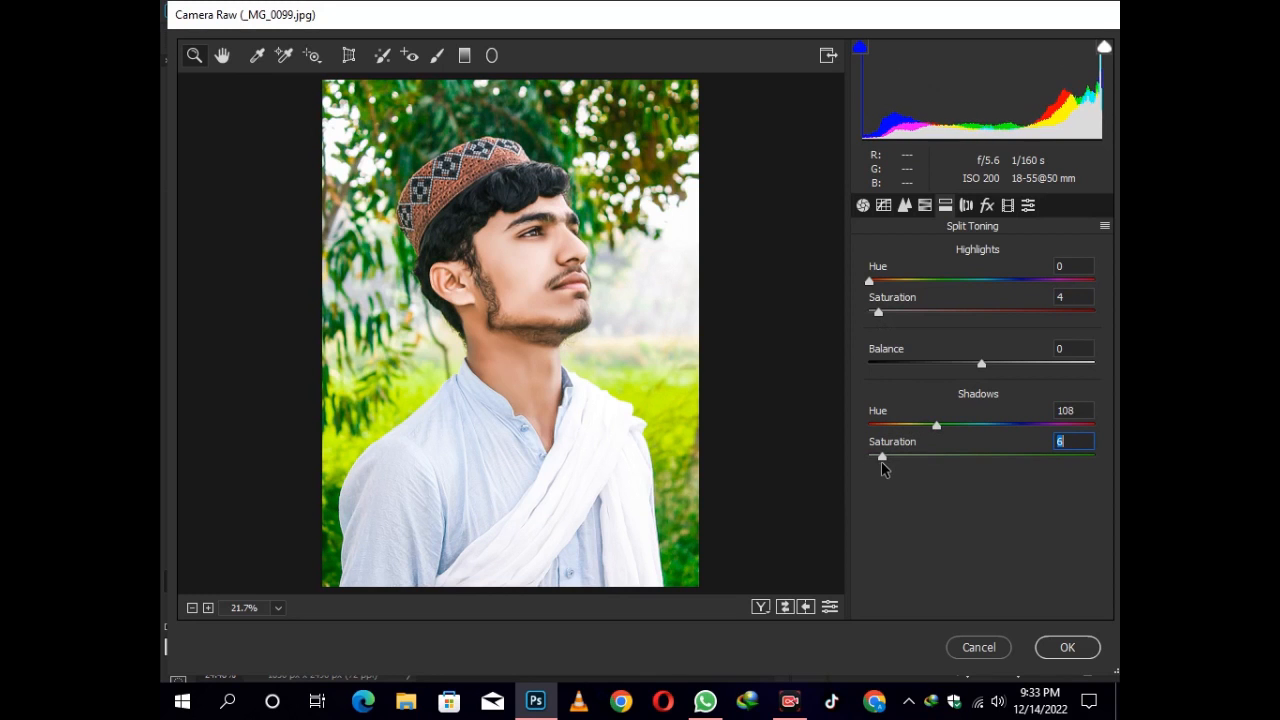
Add a post-crop vignette with Amount -9 in the Highlight Priority style
{"action": "left_click", "coordinate": [965, 205]}
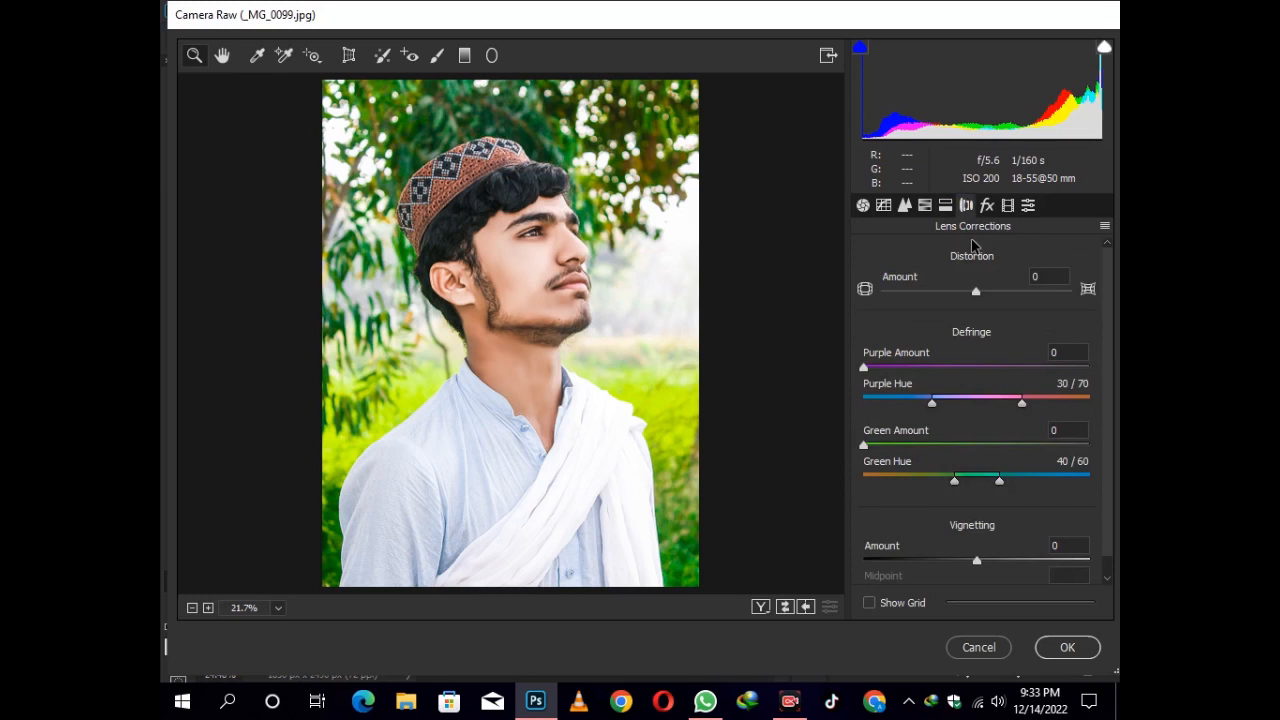
{"action": "left_click", "coordinate": [986, 205]}
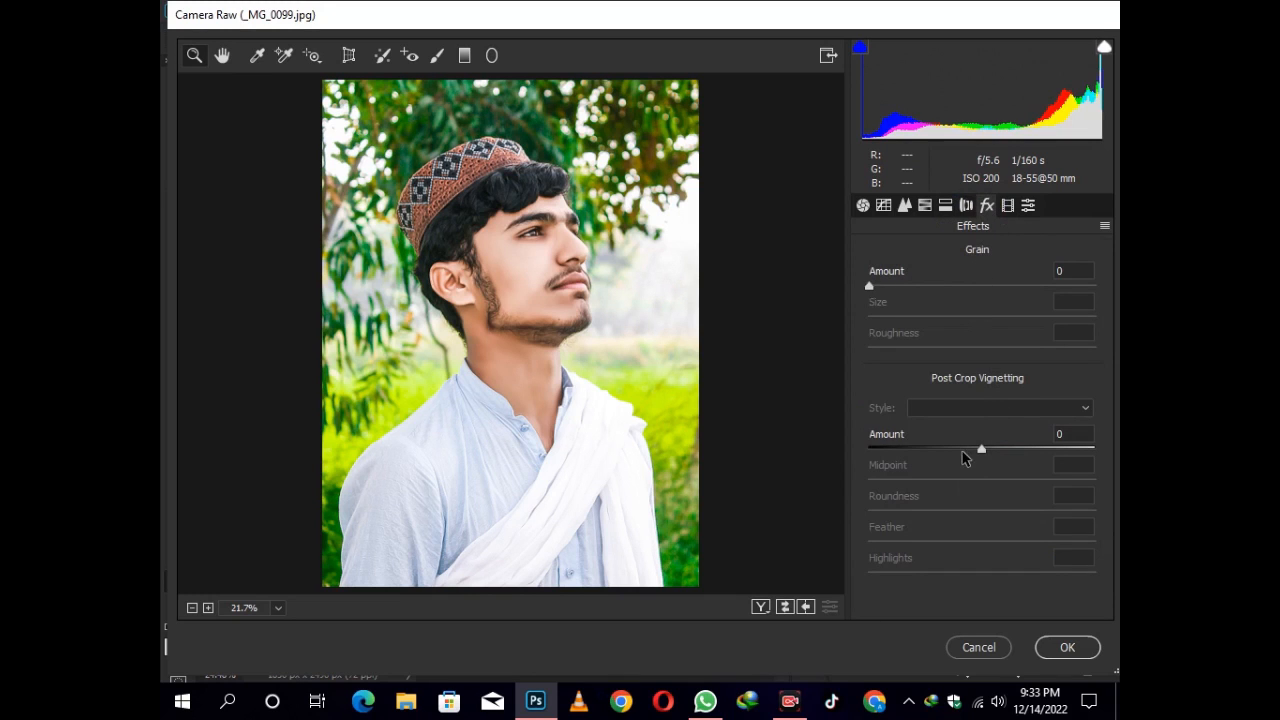
{"action": "left_click", "coordinate": [975, 450]}
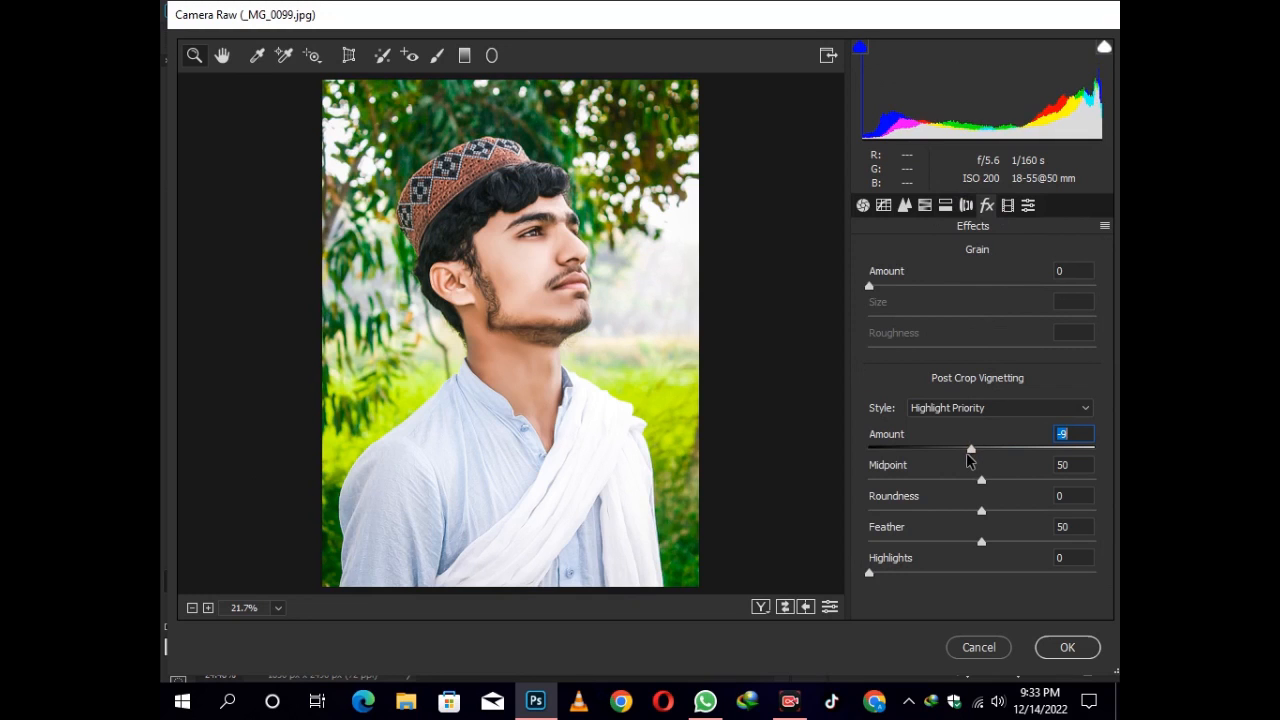
Set the Exposure to +0.05 and apply the Camera Raw filter to Layer 1
{"action": "left_click", "coordinate": [861, 204]}
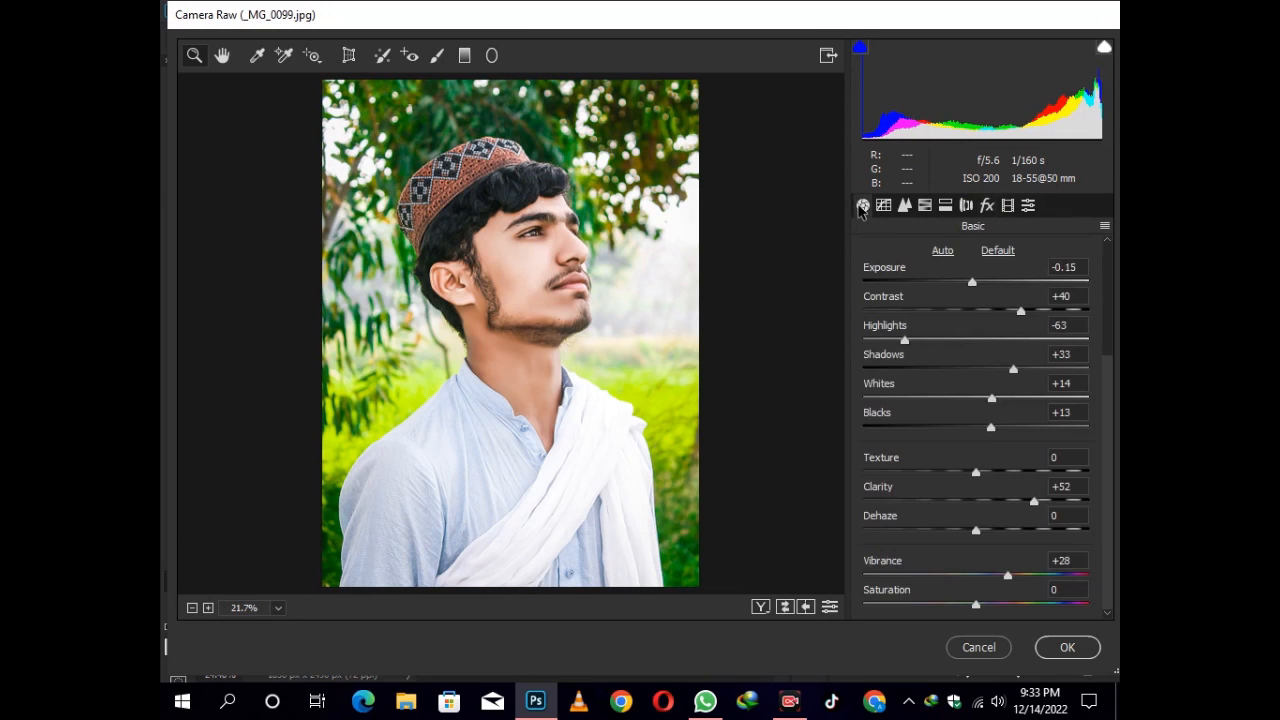
{"action": "scroll", "coordinate": [1001, 286], "scroll_direction": "up", "scroll_amount": 2}
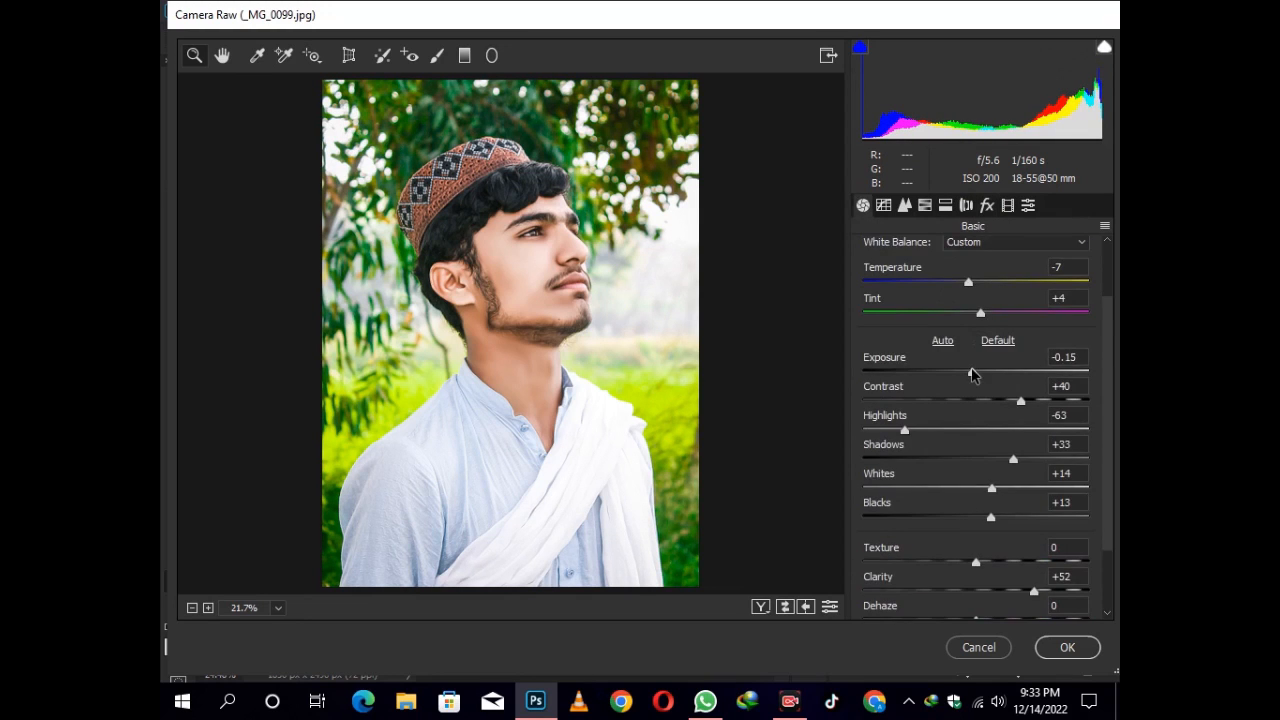
{"action": "left_click_drag", "start_coordinate": [970, 371], "coordinate": [976, 372]}
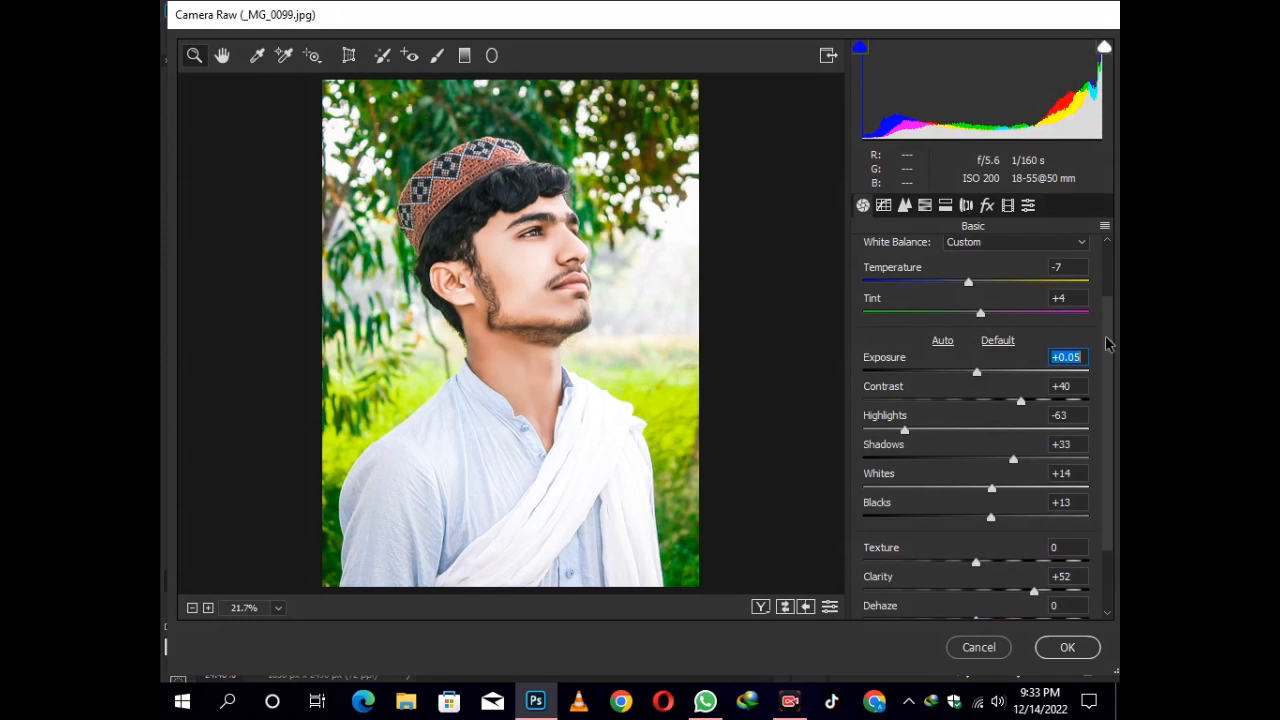
{"action": "scroll", "coordinate": [1107, 343], "scroll_direction": "up", "scroll_amount": 2}
{"action": "left_click", "coordinate": [507, 285]}
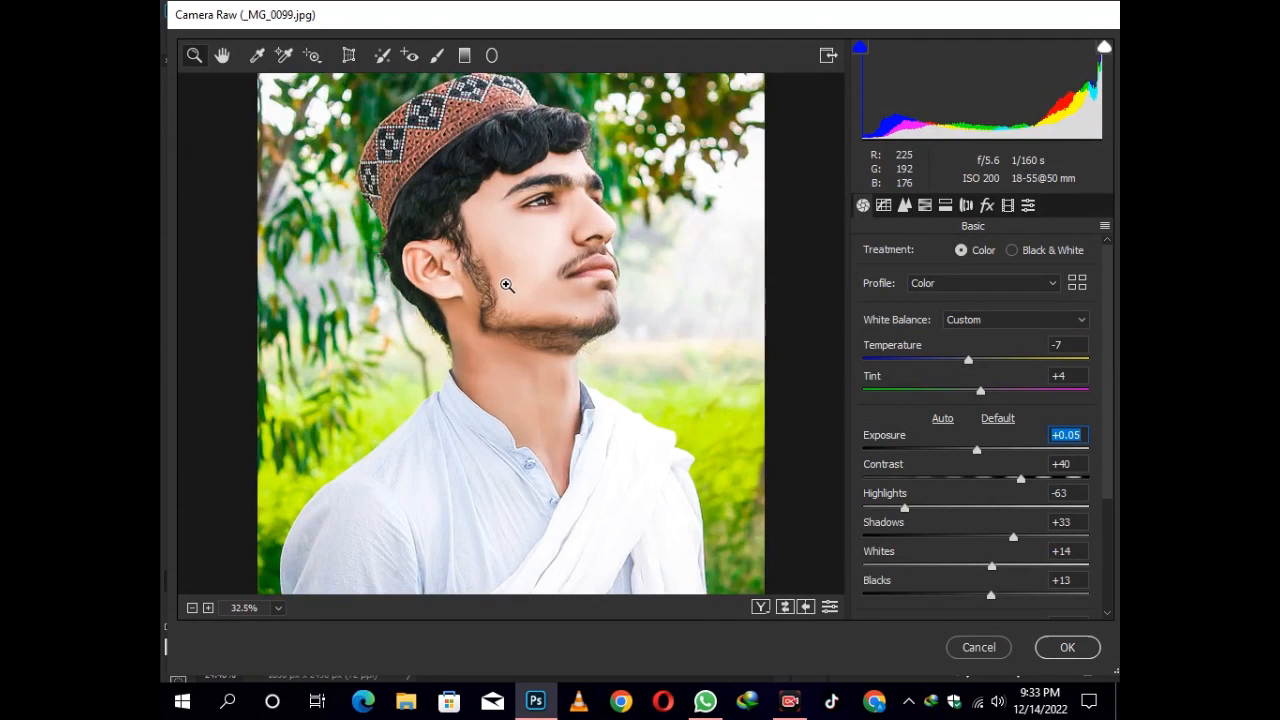
{"action": "scroll", "coordinate": [506, 285], "scroll_direction": "up", "scroll_amount": 4}
{"action": "scroll", "coordinate": [504, 282], "scroll_direction": "down", "scroll_amount": 3}
{"action": "right_click", "coordinate": [543, 224]}
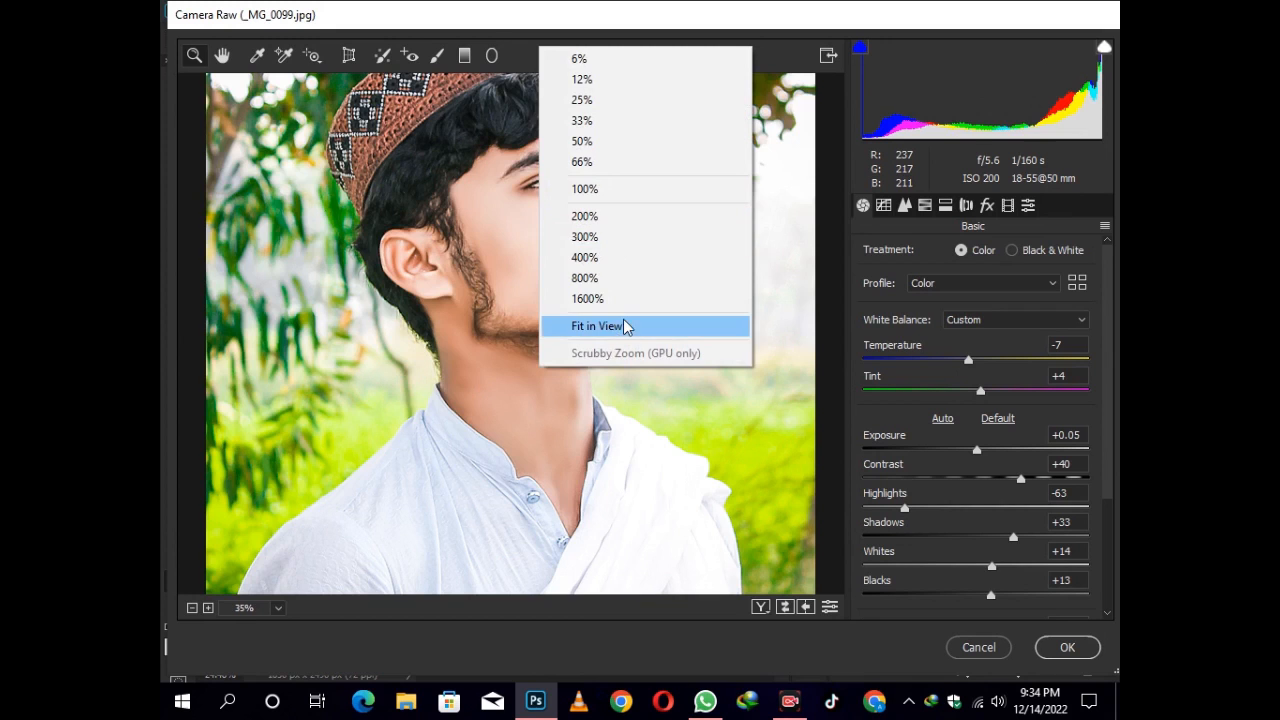
{"action": "left_click", "coordinate": [622, 326]}
{"action": "key", "text": "Return"}
Compare the graded portrait with the version before Camera Raw by toggling the visibility of Layer 1
{"action": "right_click", "coordinate": [588, 397]}
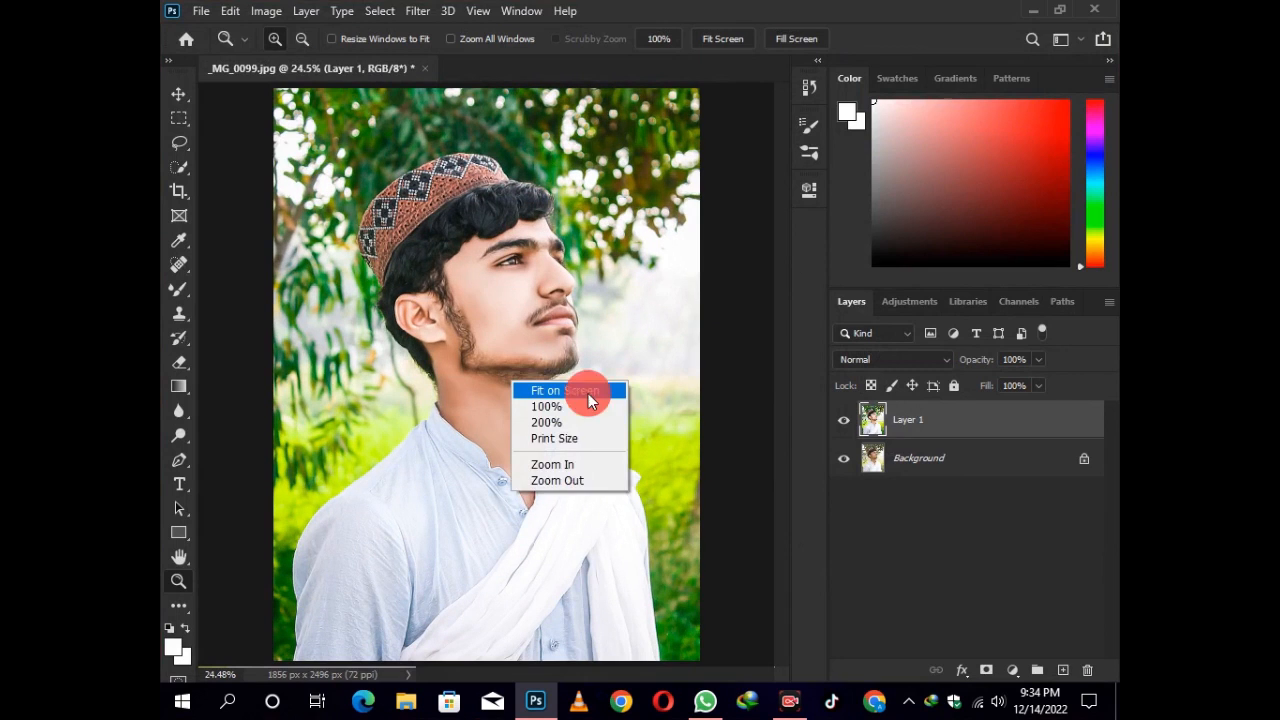
{"action": "left_click", "coordinate": [588, 393]}
{"action": "left_click", "coordinate": [844, 420]}
{"action": "left_click", "coordinate": [844, 420]}
{"action": "left_click", "coordinate": [840, 421]}
{"action": "left_click", "coordinate": [840, 421]}
Merge the graded Layer 1 into the Background and duplicate the result onto a new layer
{"action": "right_click", "coordinate": [935, 420]}
{"action": "left_click", "coordinate": [737, 556]}
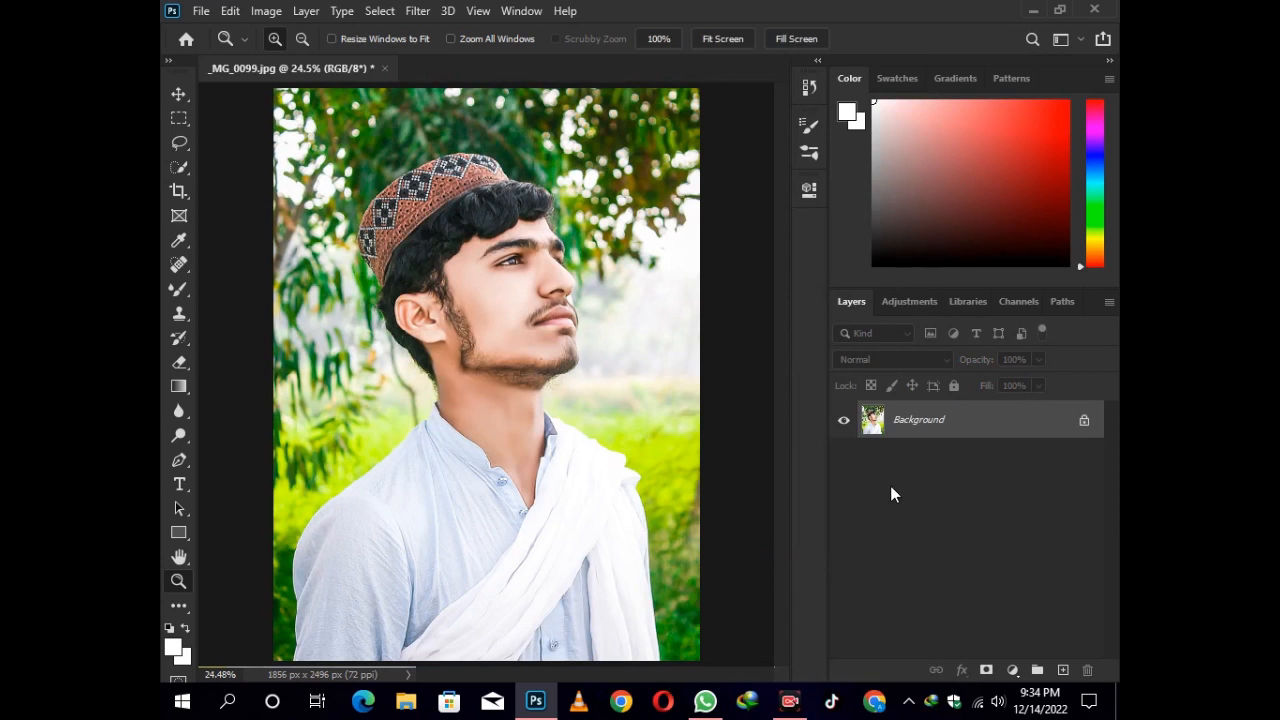
{"action": "key", "text": "ctrl+j"}
Open the Liquify filter for the newly duplicated Layer 1
{"action": "left_click", "coordinate": [440, 275]}
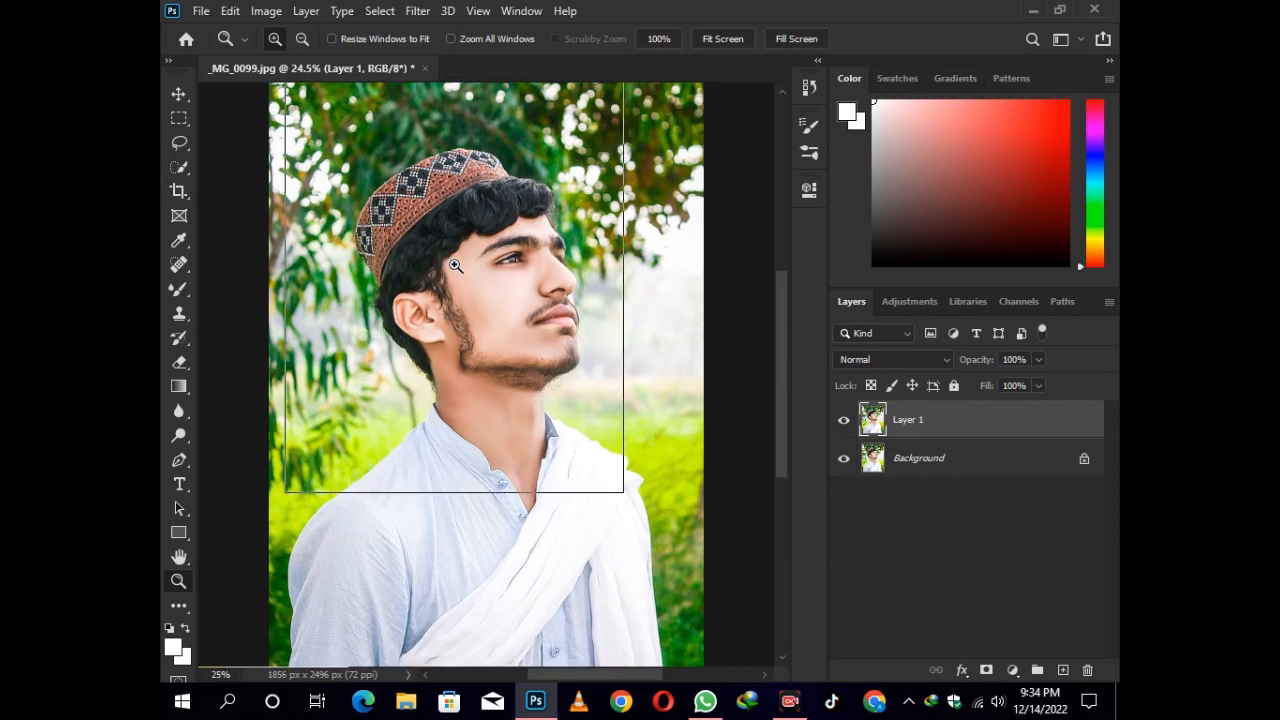
{"action": "right_click", "coordinate": [502, 287]}
{"action": "left_click", "coordinate": [575, 294]}
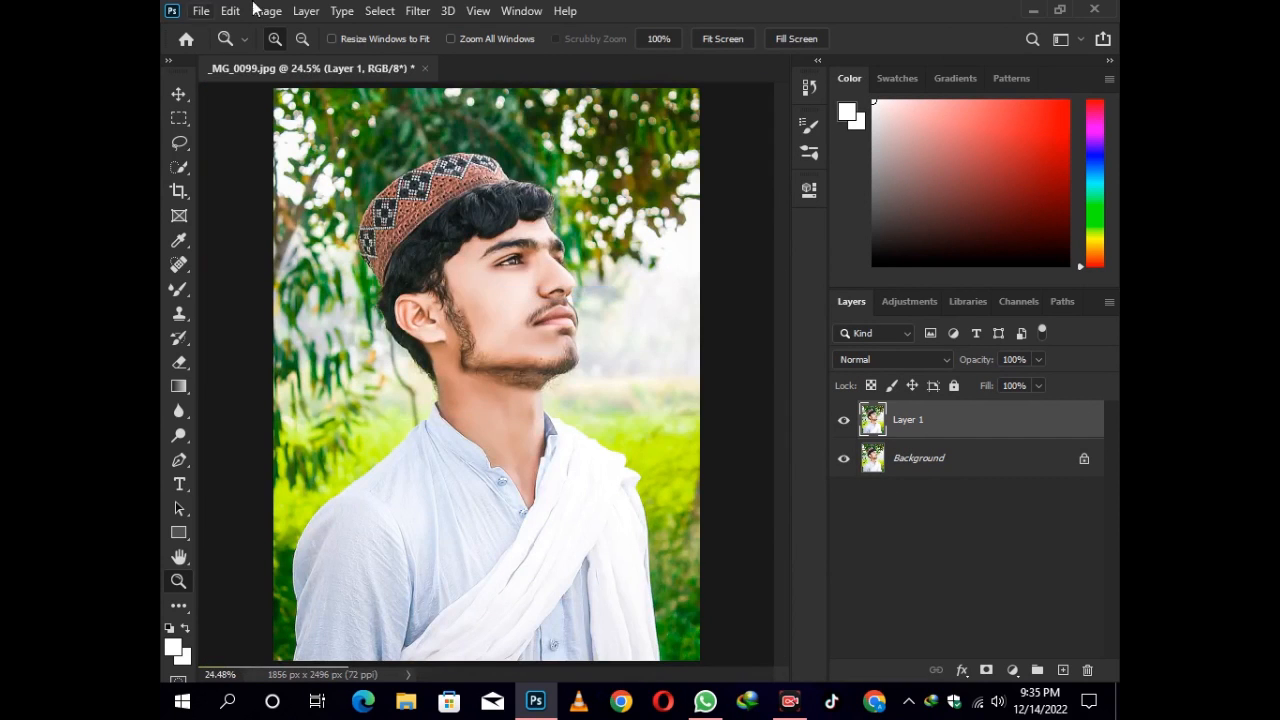
{"action": "left_click", "coordinate": [420, 12]}
{"action": "left_click", "coordinate": [418, 12]}
{"action": "left_click", "coordinate": [417, 12]}
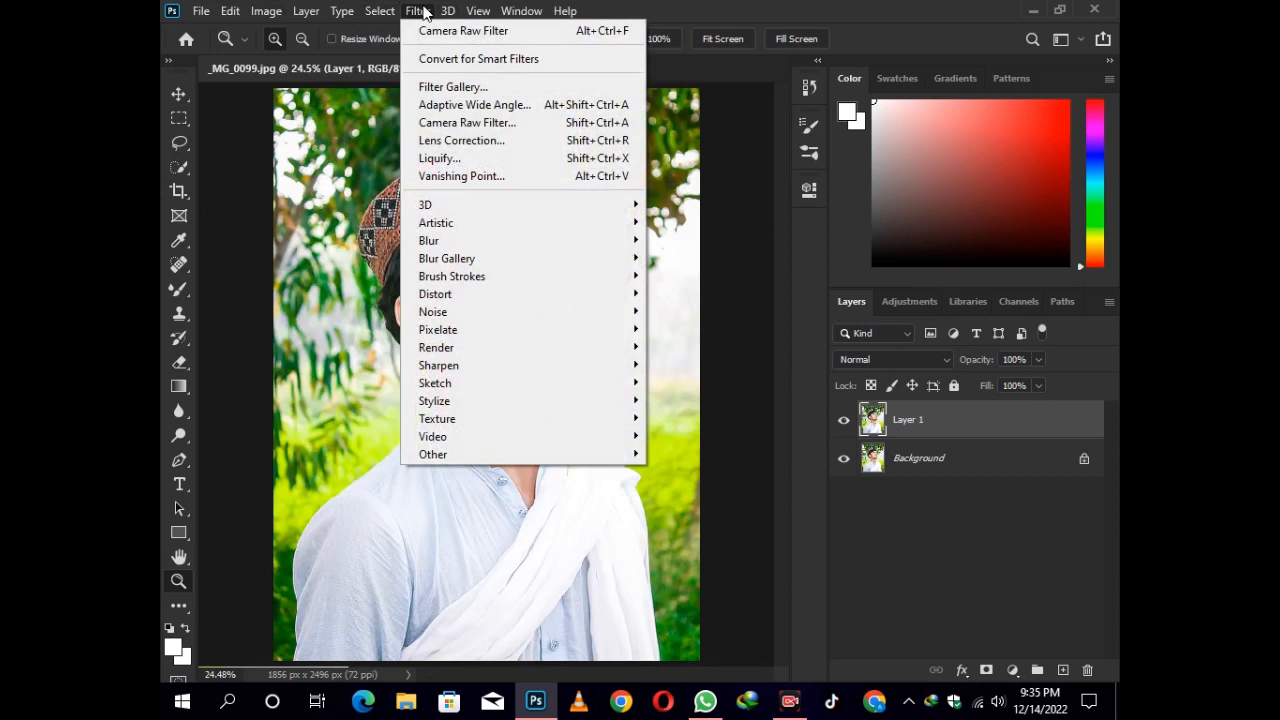
{"action": "left_click", "coordinate": [484, 163]}
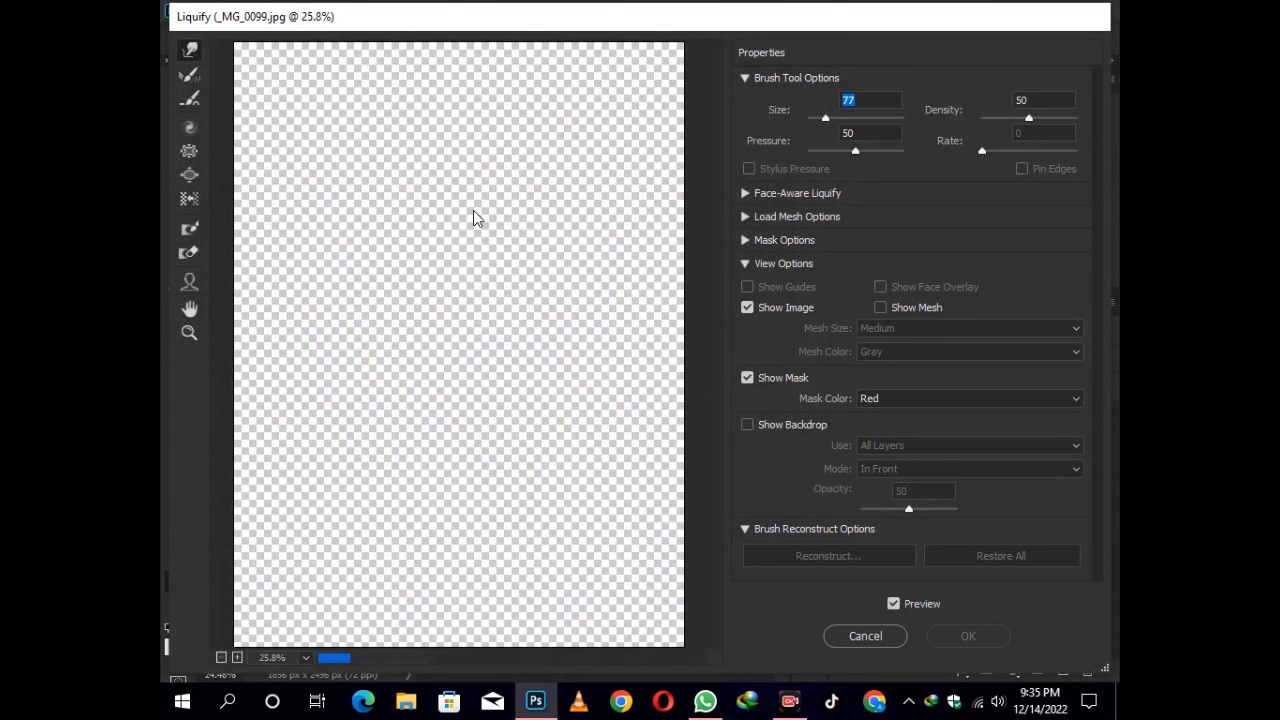
{"action": "scroll", "coordinate": [477, 206], "scroll_direction": "up", "scroll_amount": 4}
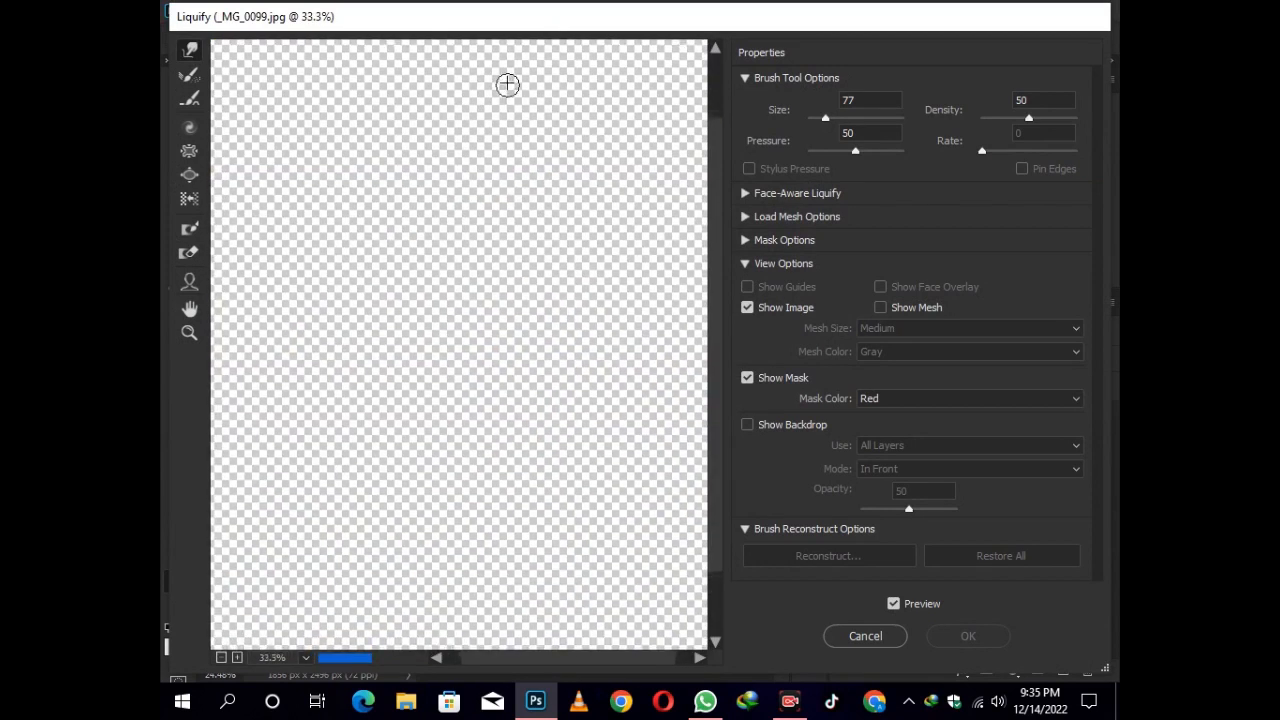
{"action": "scroll", "coordinate": [508, 81], "scroll_direction": "up", "scroll_amount": 3}
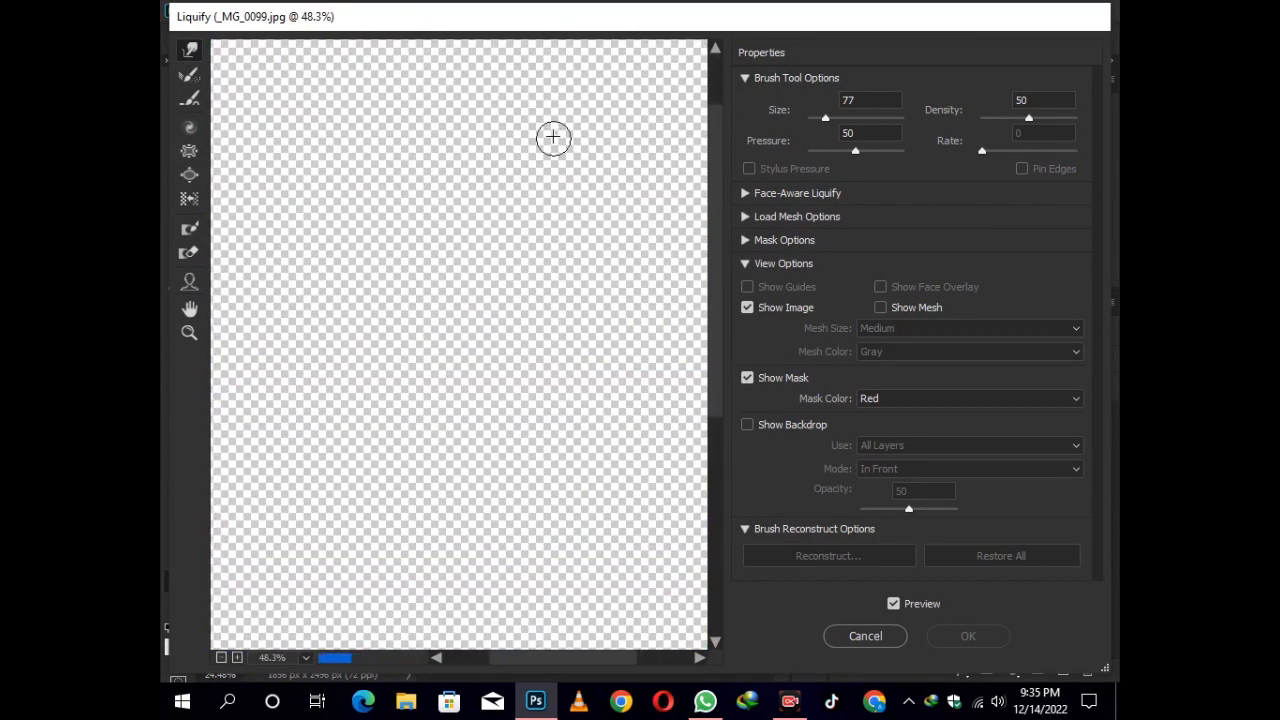
{"action": "scroll", "coordinate": [554, 142], "scroll_direction": "up", "scroll_amount": 1}
Reshape the front hair in Liquify with Forward Warp strokes, enlarging the brush for the broader stroke
{"action": "left_click_drag", "start_coordinate": [583, 123], "coordinate": [514, 286]}
{"action": "key", "text": "bracketright"}
{"action": "key", "text": "bracketright"}
{"action": "key", "text": "bracketright"}
{"action": "key", "text": "bracketright"}
{"action": "key", "text": "bracketright"}
{"action": "key", "text": "bracketright"}
{"action": "mouse_move", "coordinate": [536, 226]}
{"action": "left_mouse_down"}
{"action": "mouse_move", "coordinate": [539, 262]}
{"action": "mouse_move", "coordinate": [488, 237]}
{"action": "mouse_move", "coordinate": [520, 233]}
{"action": "mouse_move", "coordinate": [458, 225]}
{"action": "mouse_move", "coordinate": [529, 235]}
{"action": "mouse_move", "coordinate": [504, 287]}
{"action": "left_mouse_up"}
Refine the hair shape over the forehead with a size 90 Forward Warp brush and apply the Liquify filter
{"action": "key", "text": "bracketleft"}
{"action": "key", "text": "bracketleft"}
{"action": "key", "text": "bracketleft"}
{"action": "key", "text": "bracketleft"}
{"action": "key", "text": "bracketleft"}
{"action": "key", "text": "bracketleft"}
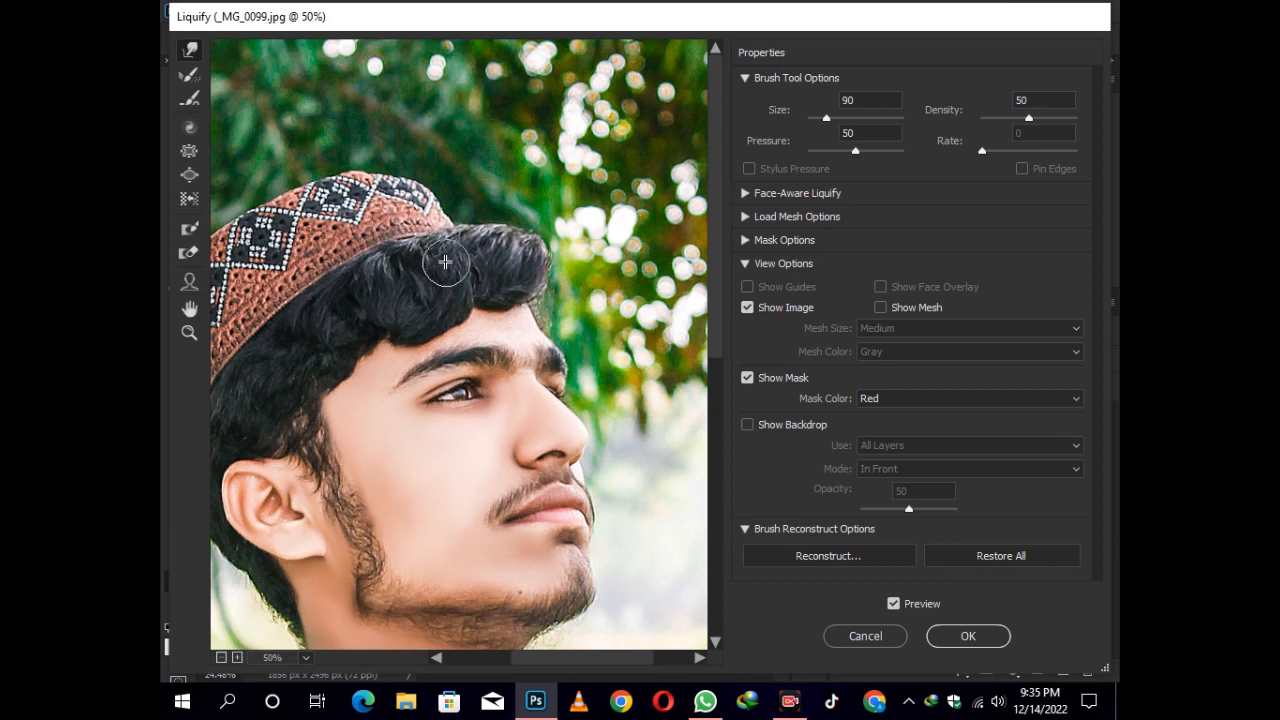
{"action": "left_click_drag", "start_coordinate": [390, 297], "coordinate": [514, 226]}
{"action": "left_click_drag", "start_coordinate": [419, 325], "coordinate": [443, 289]}
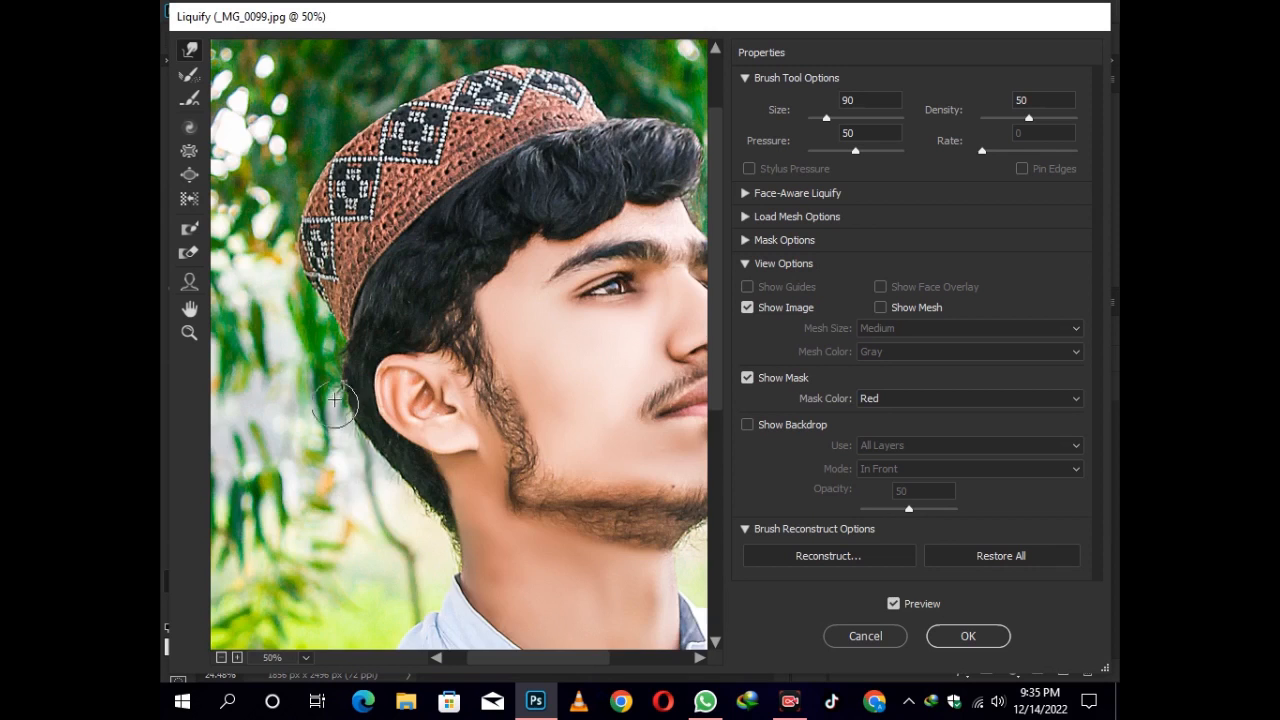
{"action": "scroll", "coordinate": [337, 400], "scroll_direction": "down", "scroll_amount": 1}
{"action": "left_click", "coordinate": [972, 636]}
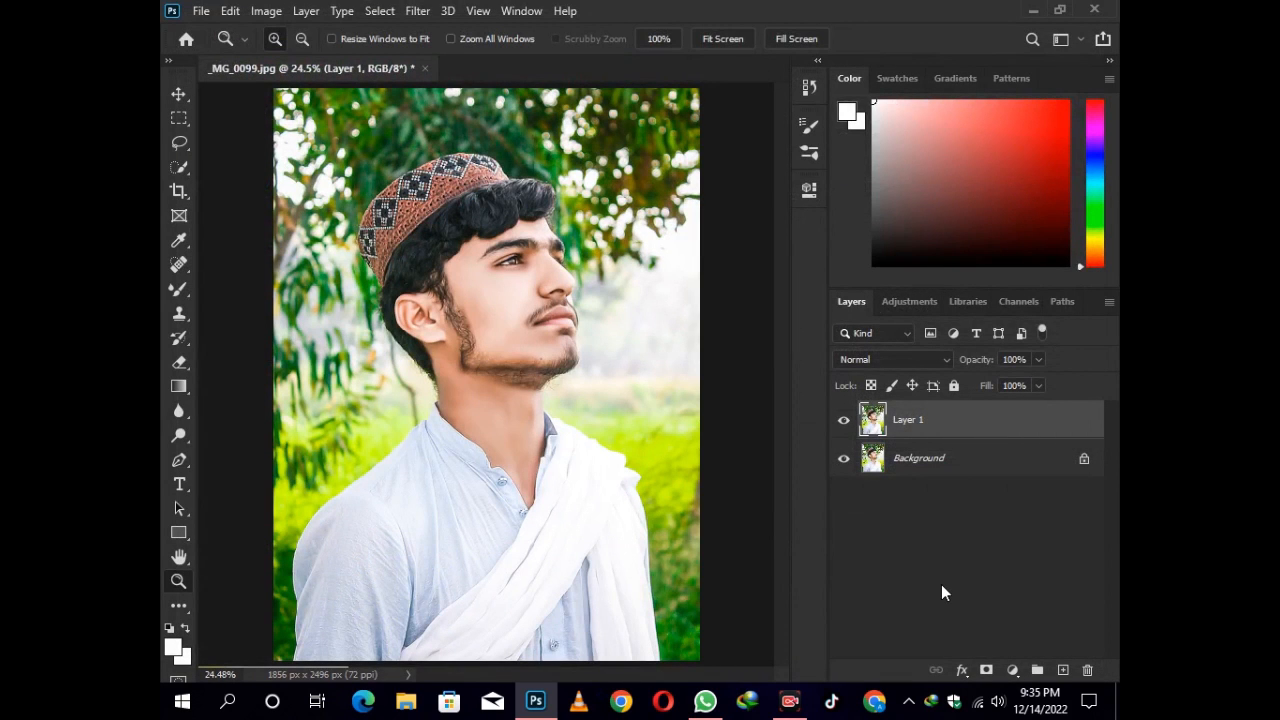
Merge the liquified Layer 1 into the Background and duplicate the result onto a new layer
{"action": "key", "text": "ctrl+e"}
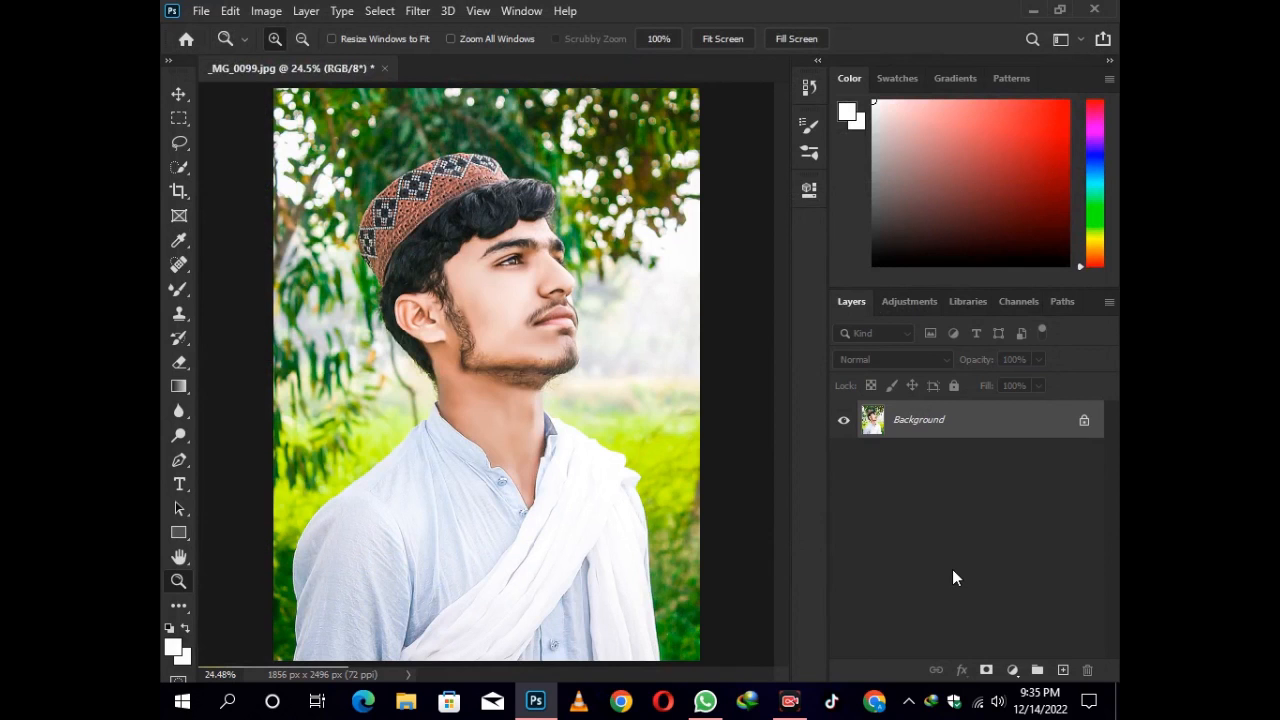
{"action": "key", "text": "ctrl+j"}
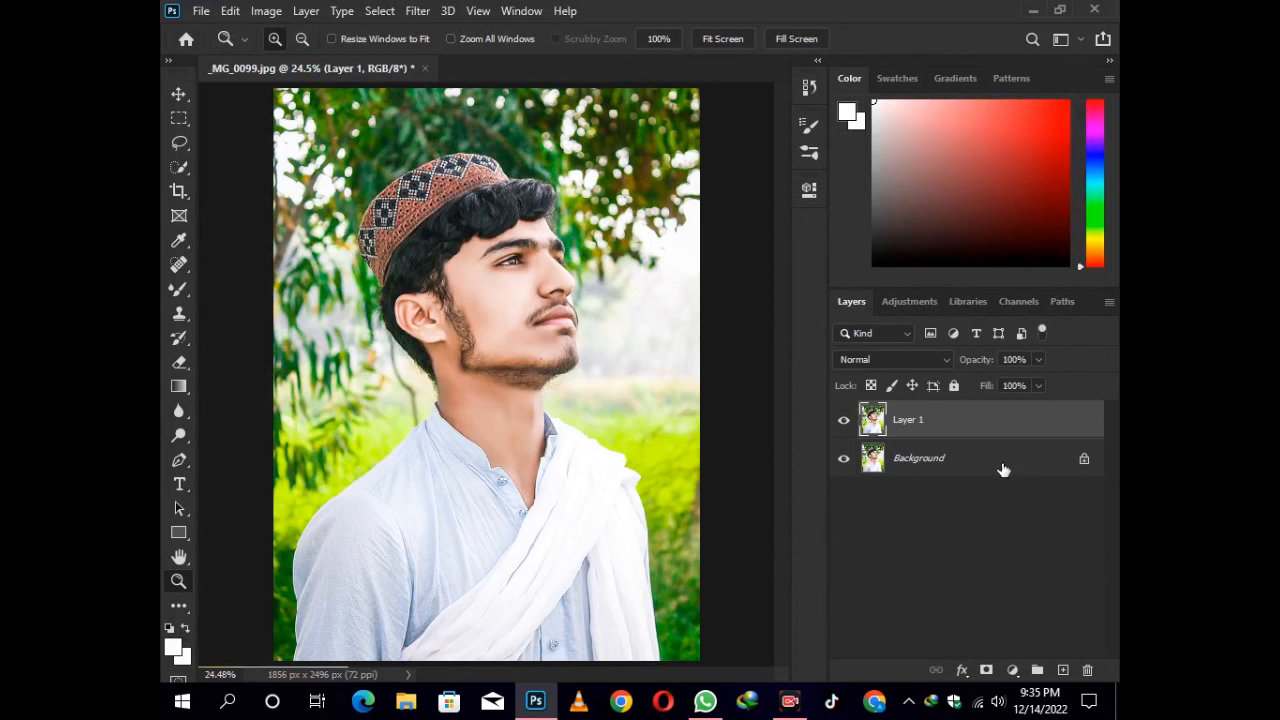
{"action": "right_click", "coordinate": [514, 346]}
{"action": "left_click", "coordinate": [605, 357]}
{"action": "left_click_drag", "start_coordinate": [514, 312], "coordinate": [514, 312]}
{"action": "right_click", "coordinate": [514, 310]}
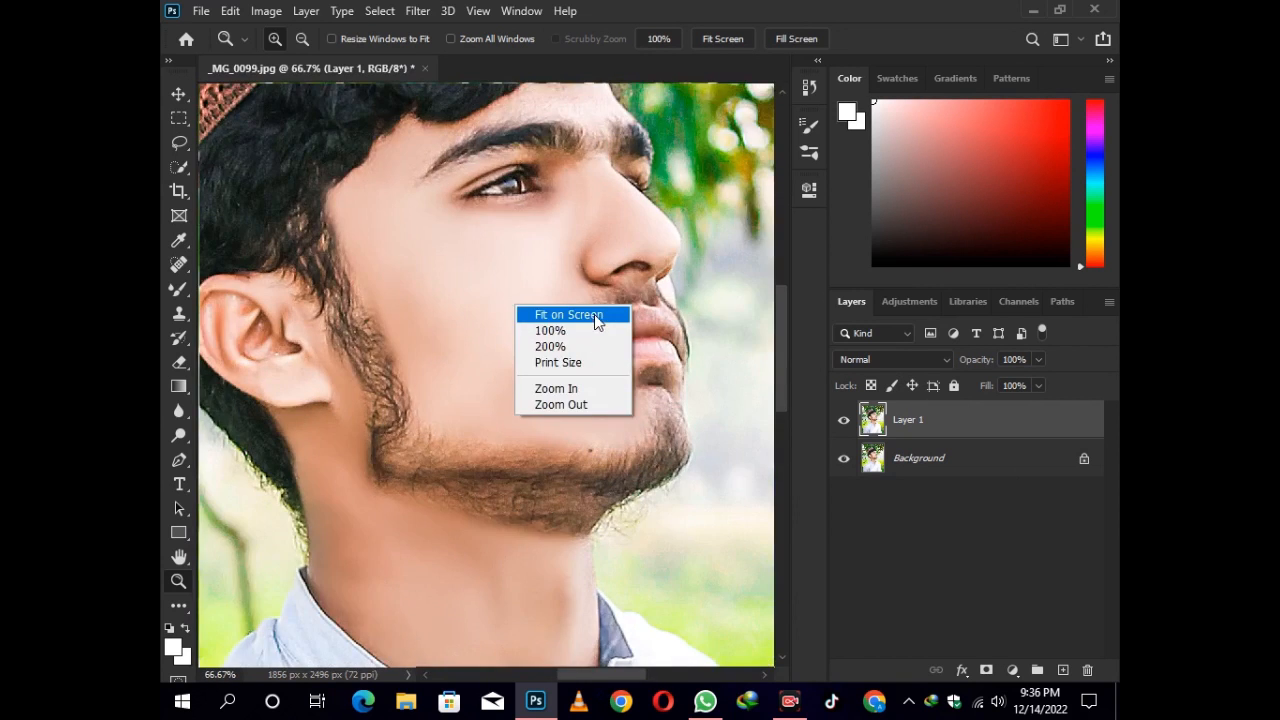
{"action": "left_click", "coordinate": [560, 314]}
Apply a Gaussian Blur with a 0.9 pixel radius to Layer 1
{"action": "left_click", "coordinate": [417, 11]}
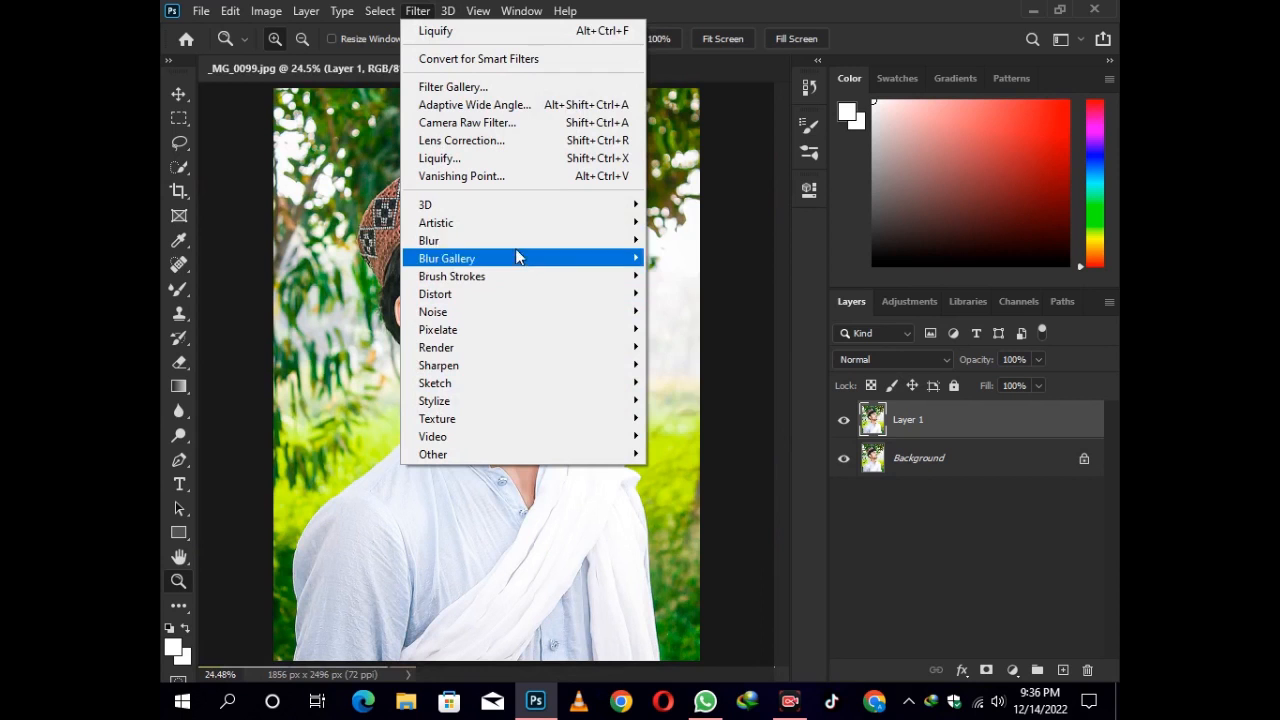
{"action": "mouse_move", "coordinate": [519, 250]}
{"action": "left_click", "coordinate": [706, 311]}
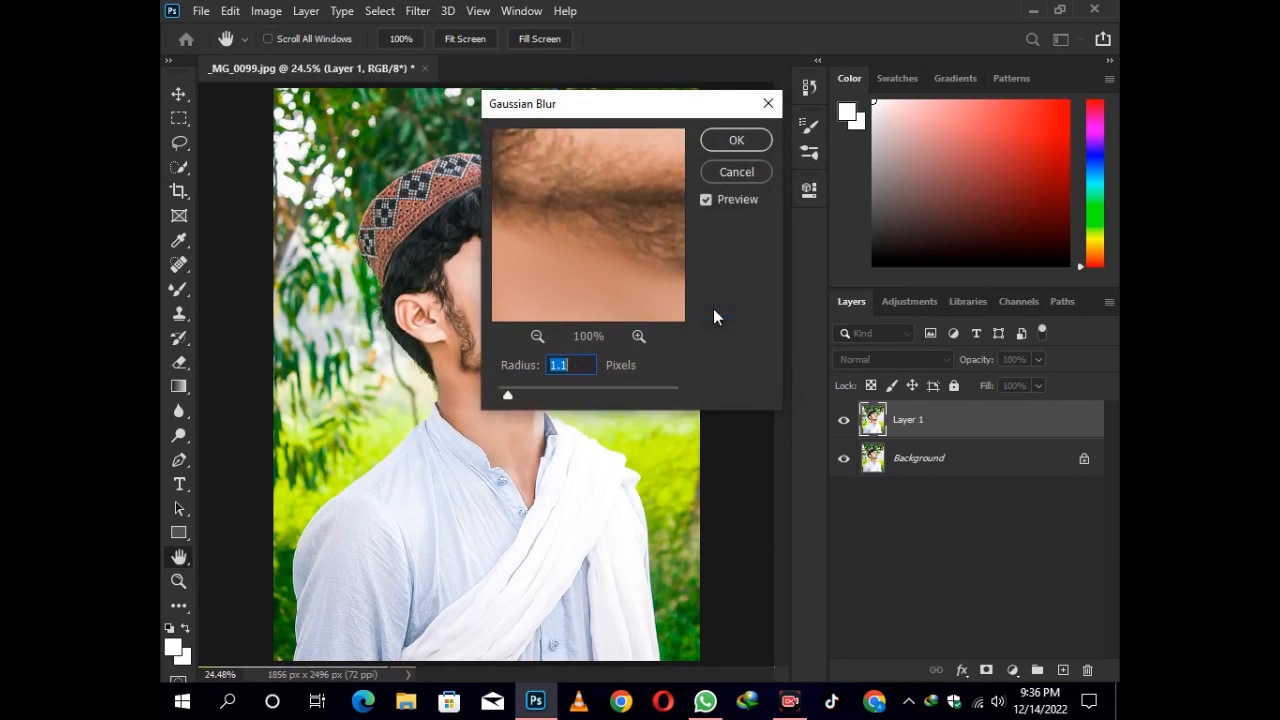
{"action": "left_click_drag", "start_coordinate": [507, 397], "coordinate": [506, 399]}
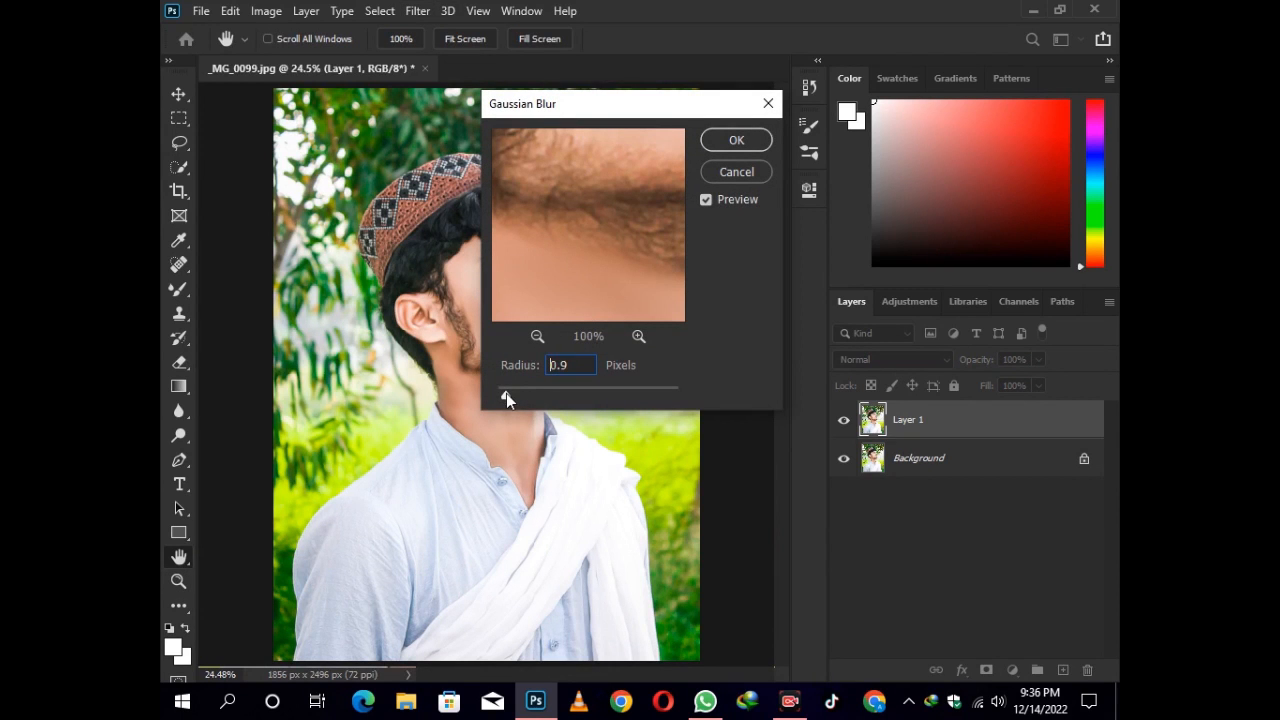
{"action": "left_click", "coordinate": [748, 138]}
{"action": "key", "text": "z"}
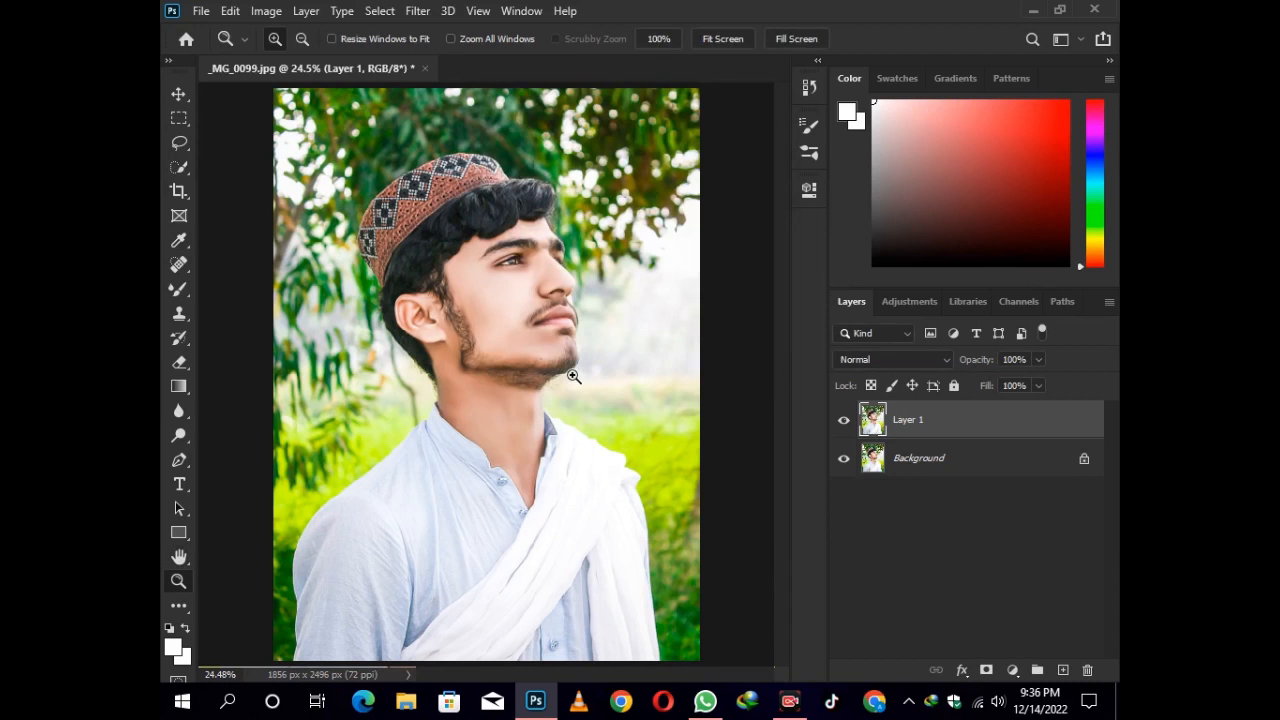
Merge the blurred Layer 1 down into the Background and duplicate the merged image onto a new layer
{"action": "right_click", "coordinate": [969, 418]}
{"action": "left_click", "coordinate": [810, 551]}
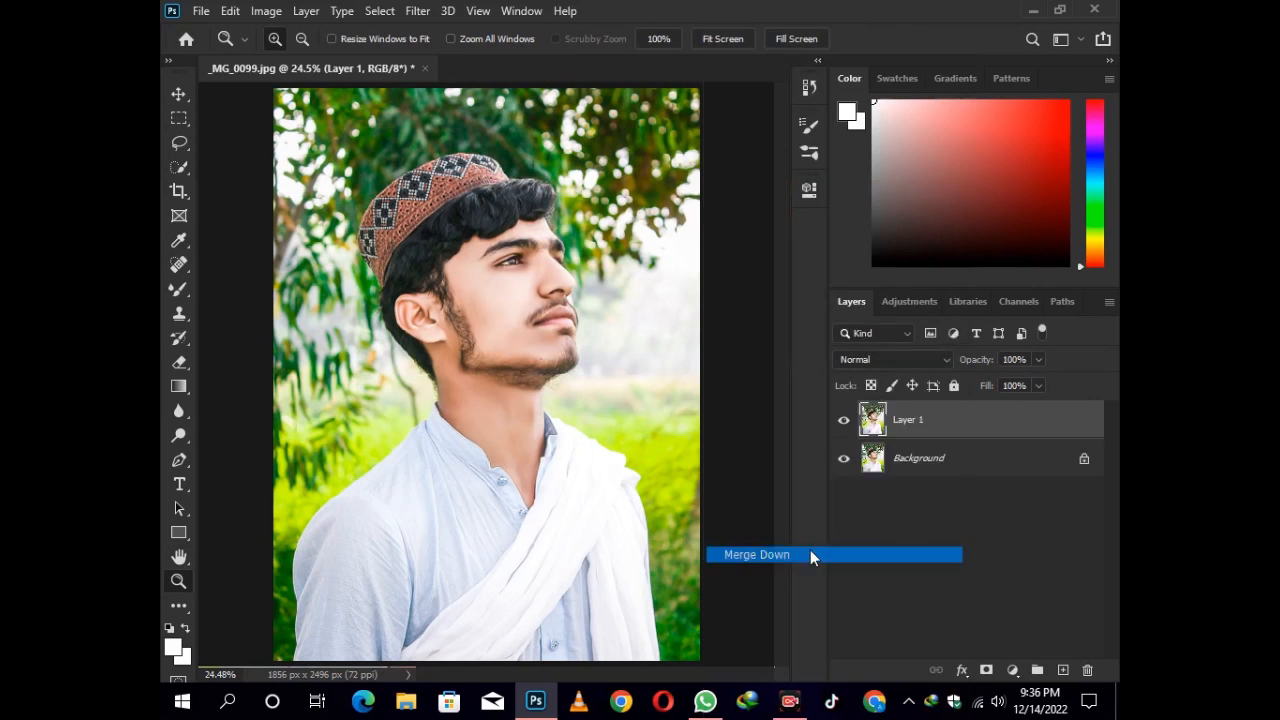
{"action": "key", "text": "ctrl+j"}
Place the download0 logo from the desktop beside the face and set its blend mode to Multiply
{"action": "left_click", "coordinate": [1033, 9]}
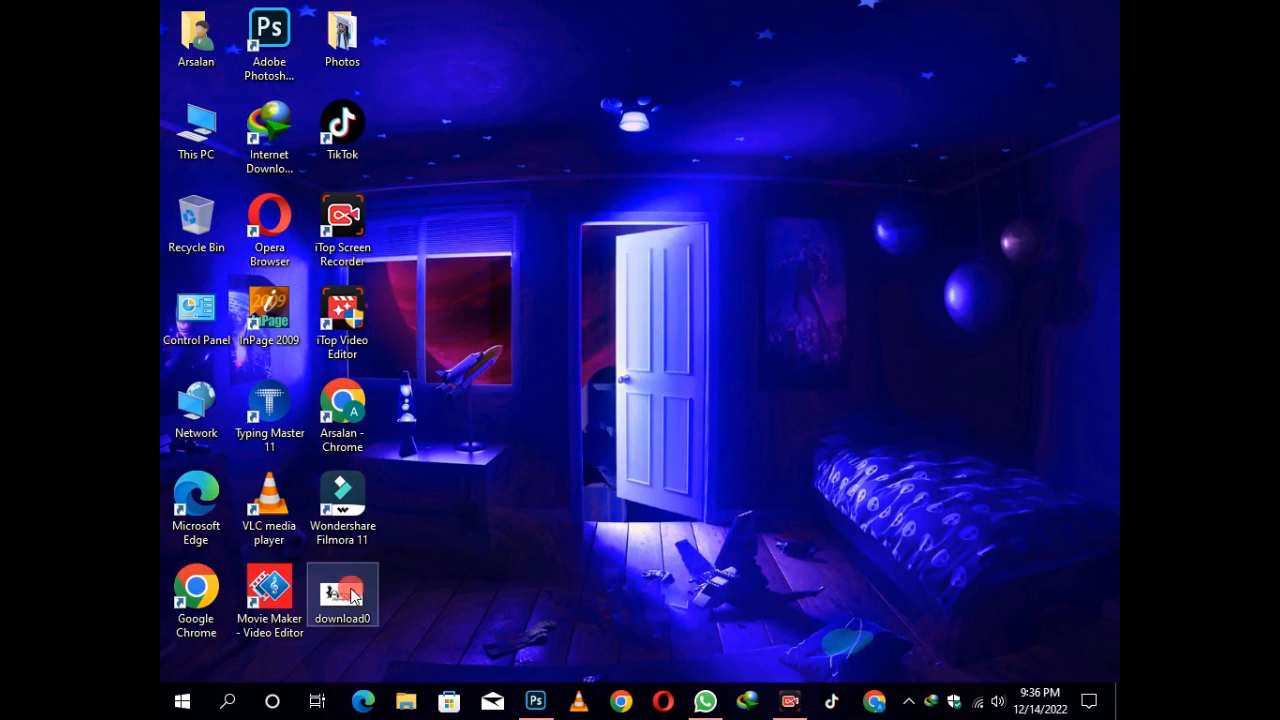
{"action": "left_click", "coordinate": [536, 701]}
{"action": "left_click_drag", "start_coordinate": [541, 705], "coordinate": [666, 330]}
{"action": "left_click", "coordinate": [905, 361]}
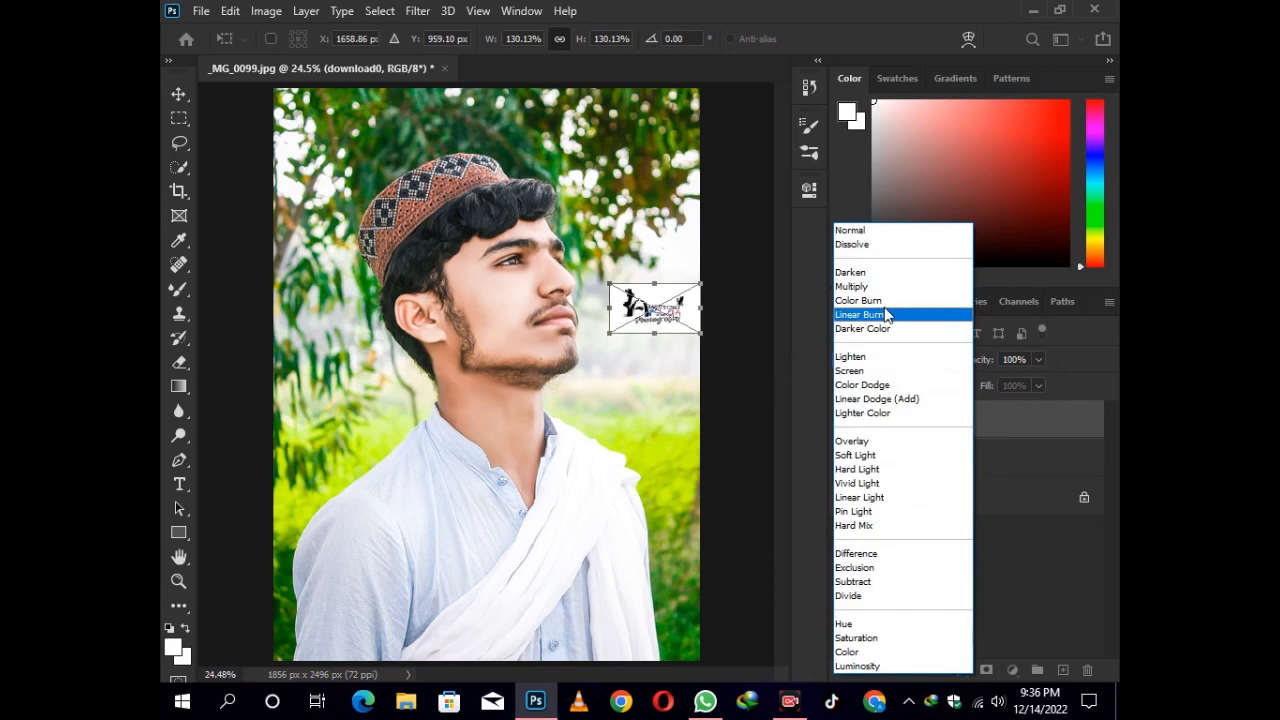
{"action": "left_click", "coordinate": [885, 287]}
{"action": "key", "text": "z"}
Merge the logo and all visible layers into the Background, and duplicate it as a new layer
{"action": "right_click", "coordinate": [951, 419]}
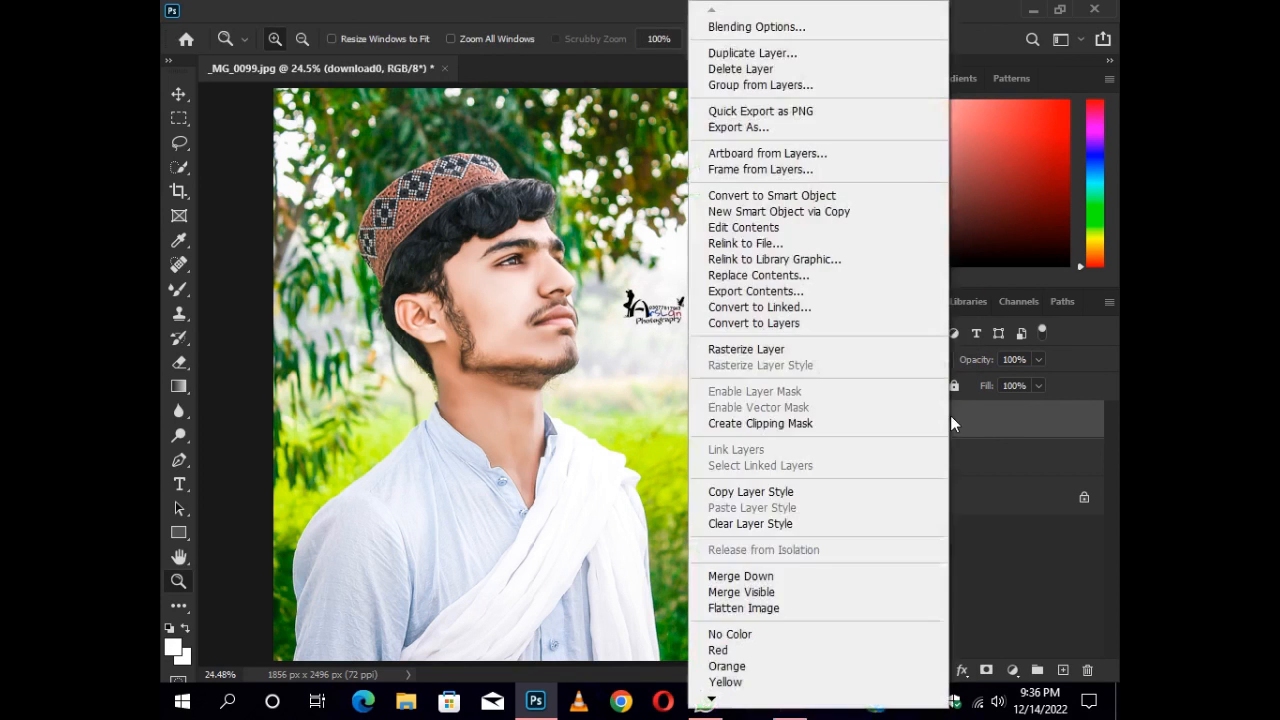
{"action": "left_click", "coordinate": [760, 554]}
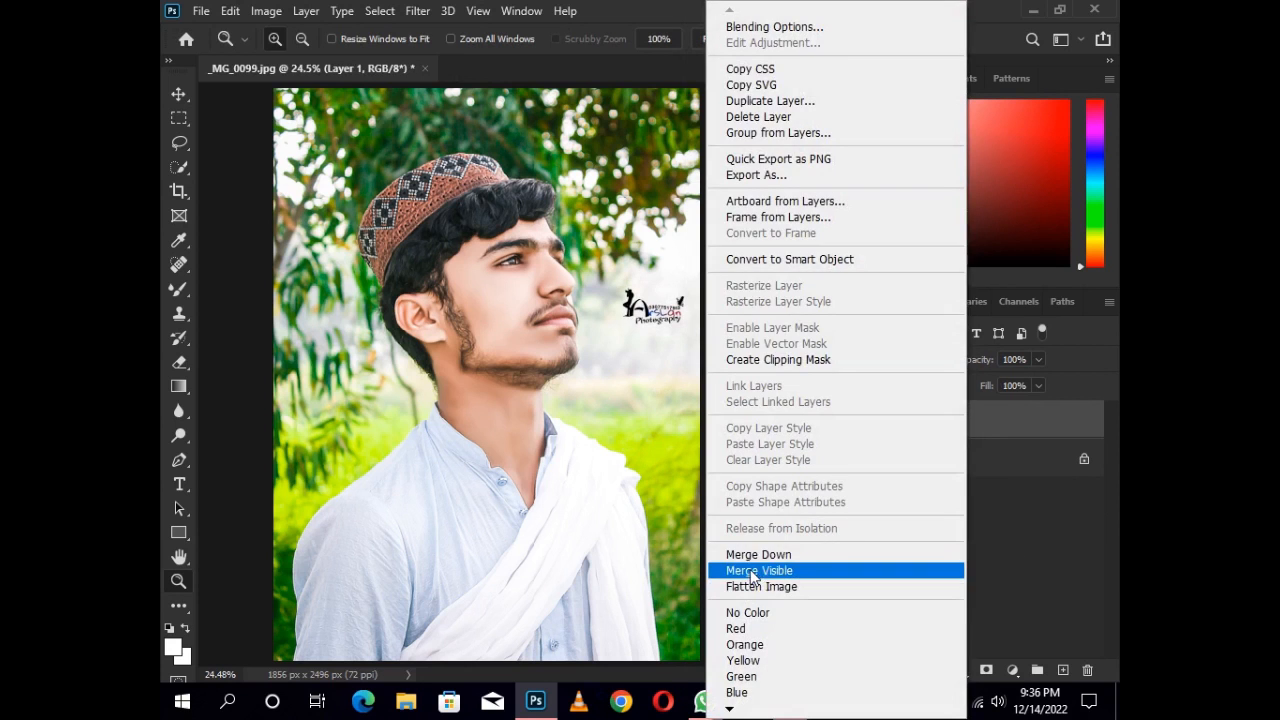
{"action": "left_click", "coordinate": [765, 570]}
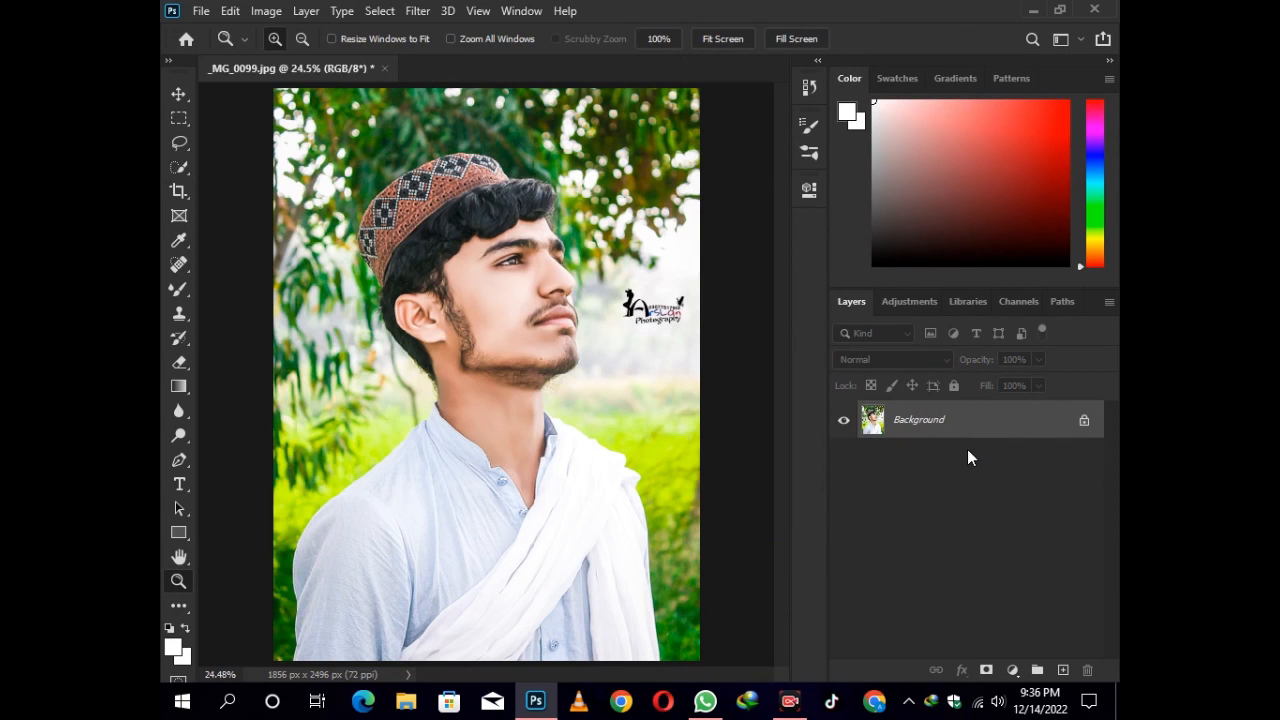
{"action": "key", "text": "ctrl+j"}
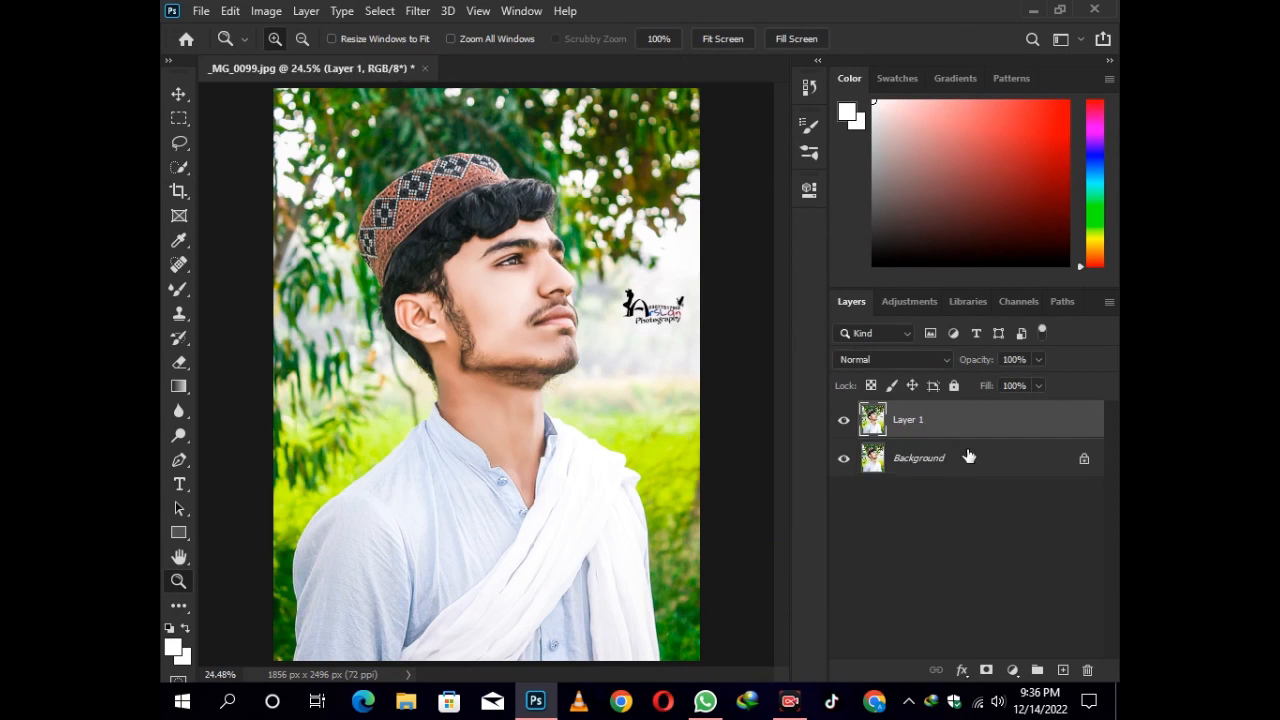
Add a thin white Stroke positioned inside Layer 1 as a photo border and merge it into the Background
{"action": "left_click", "coordinate": [962, 670]}
{"action": "left_click", "coordinate": [1007, 533]}
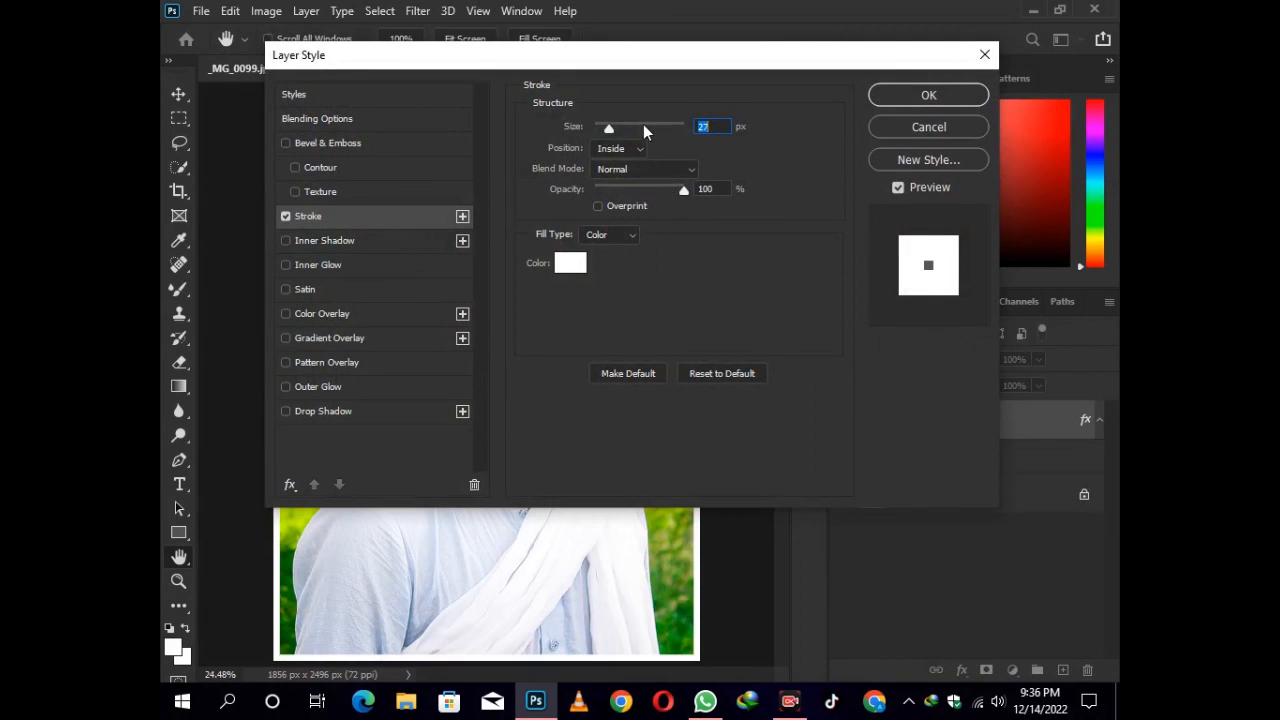
{"action": "left_click_drag", "start_coordinate": [609, 127], "coordinate": [606, 130]}
{"action": "left_click", "coordinate": [955, 97]}
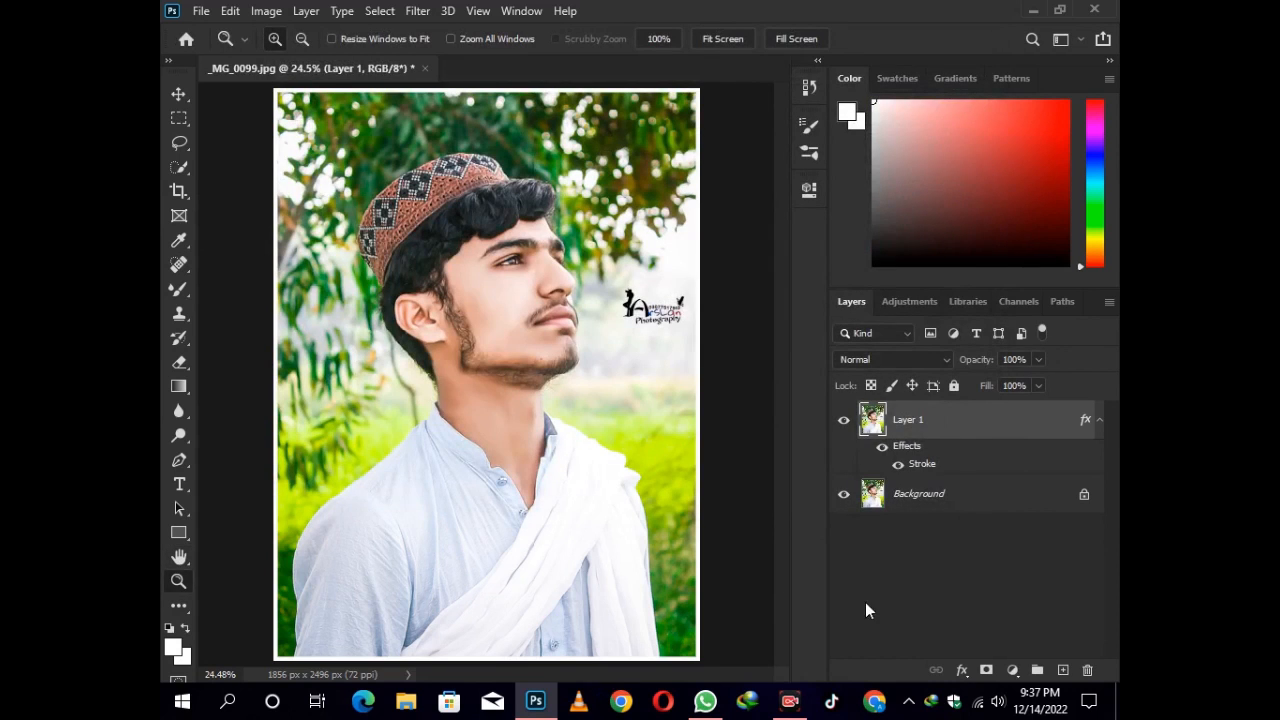
{"action": "key", "text": "ctrl+e"}
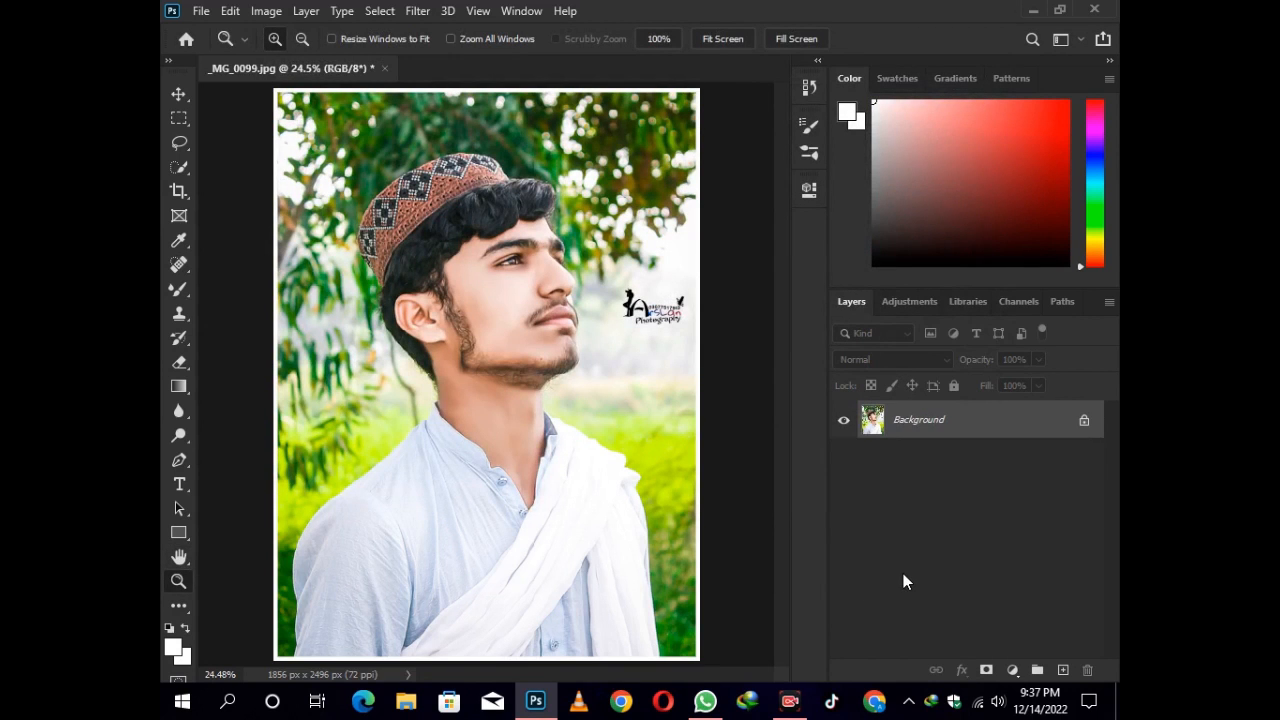
Save the finished portrait _MG_0099.jpg
{"action": "right_click", "coordinate": [486, 350]}
{"action": "left_click", "coordinate": [560, 360]}
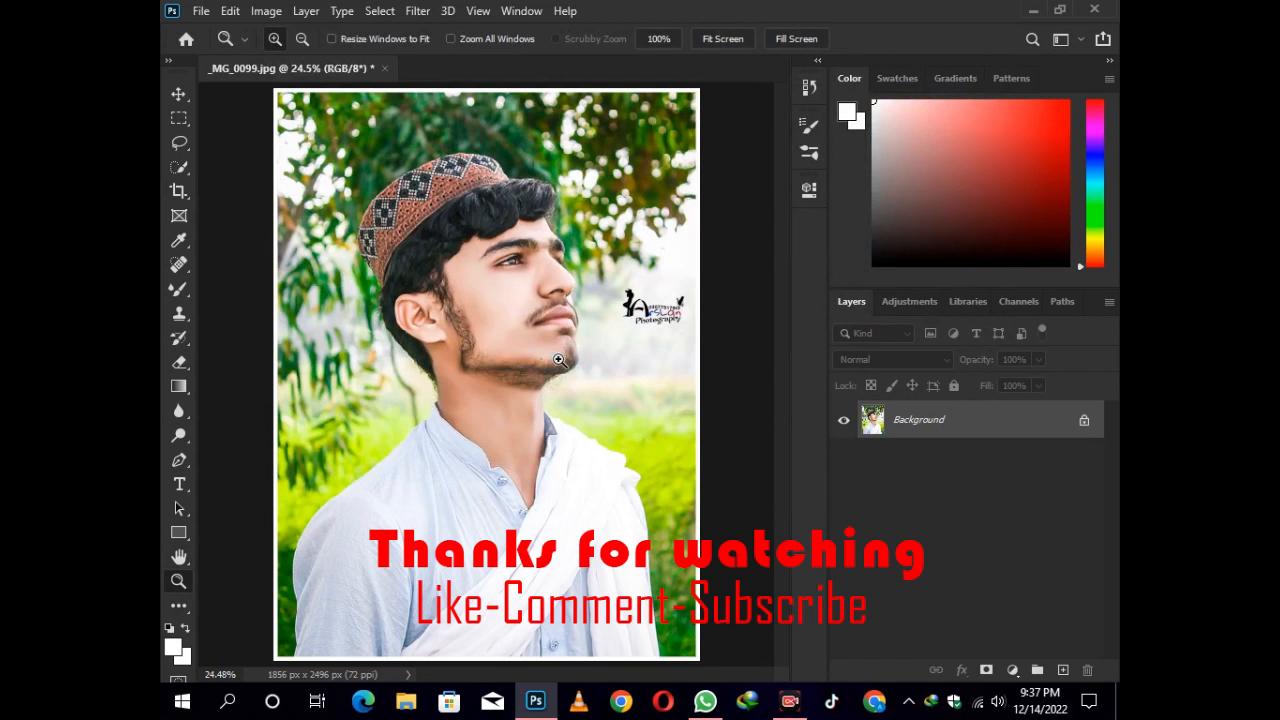
{"action": "left_click", "coordinate": [203, 11]}
{"action": "left_click", "coordinate": [512, 280]}
{"action": "right_click", "coordinate": [486, 314]}
{"action": "left_click", "coordinate": [543, 326]}
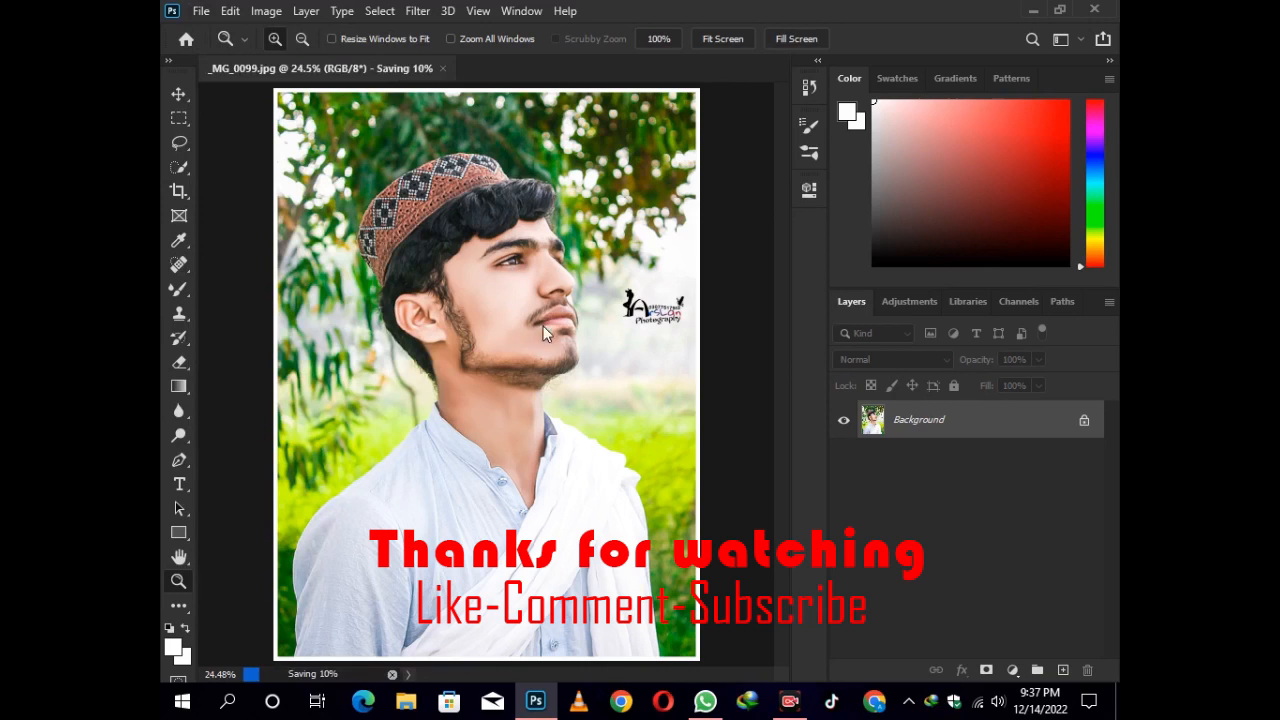